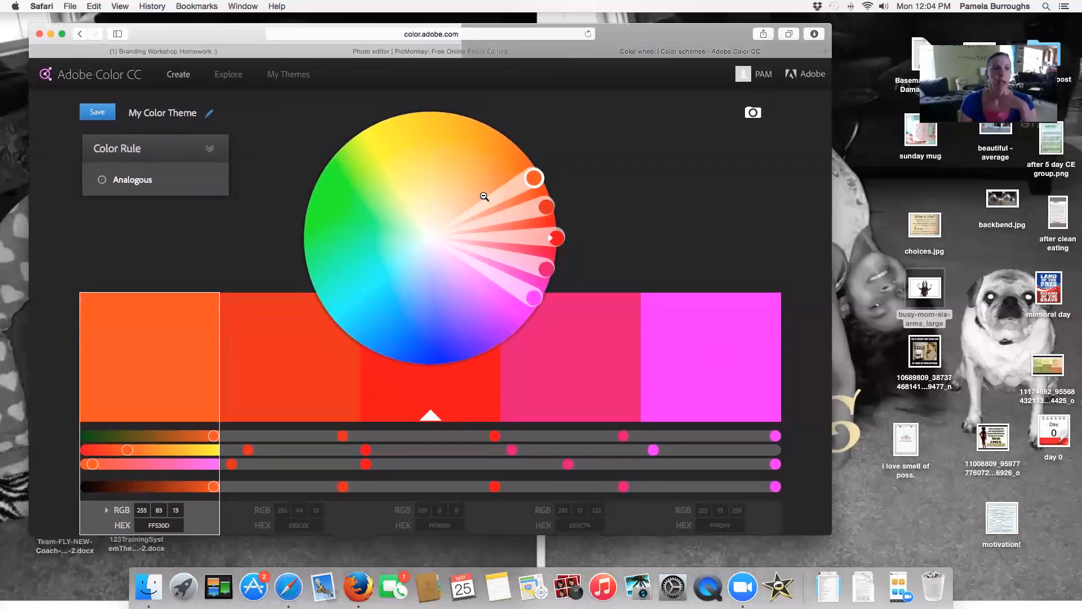
Try the Monochromatic, Triad, Complementary, Compound, Shades and Custom color rules on the theme
{"action": "left_click", "coordinate": [159, 146]}
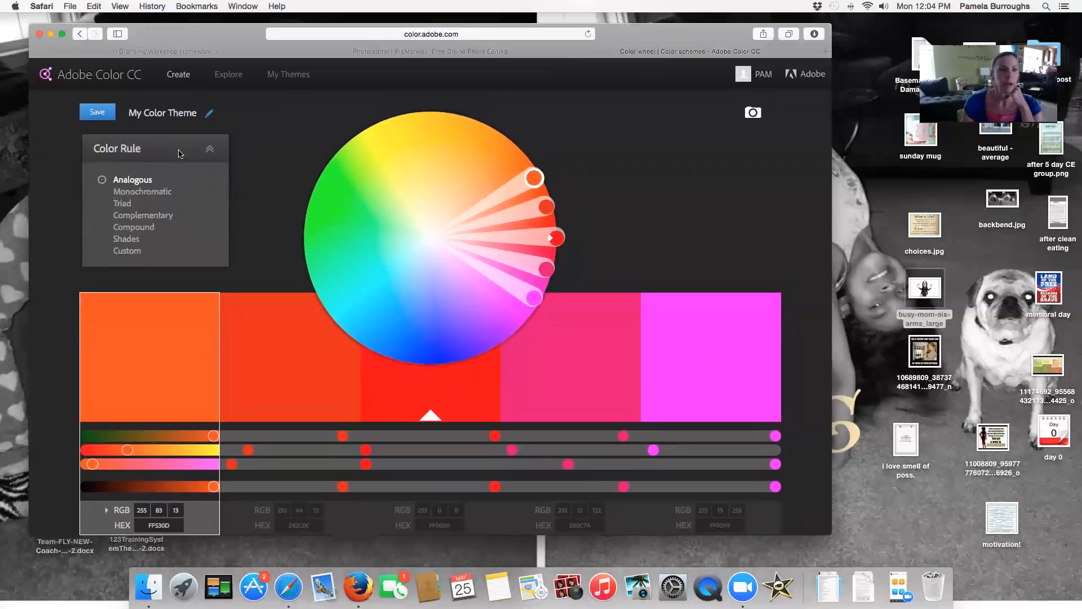
{"action": "left_click", "coordinate": [137, 196]}
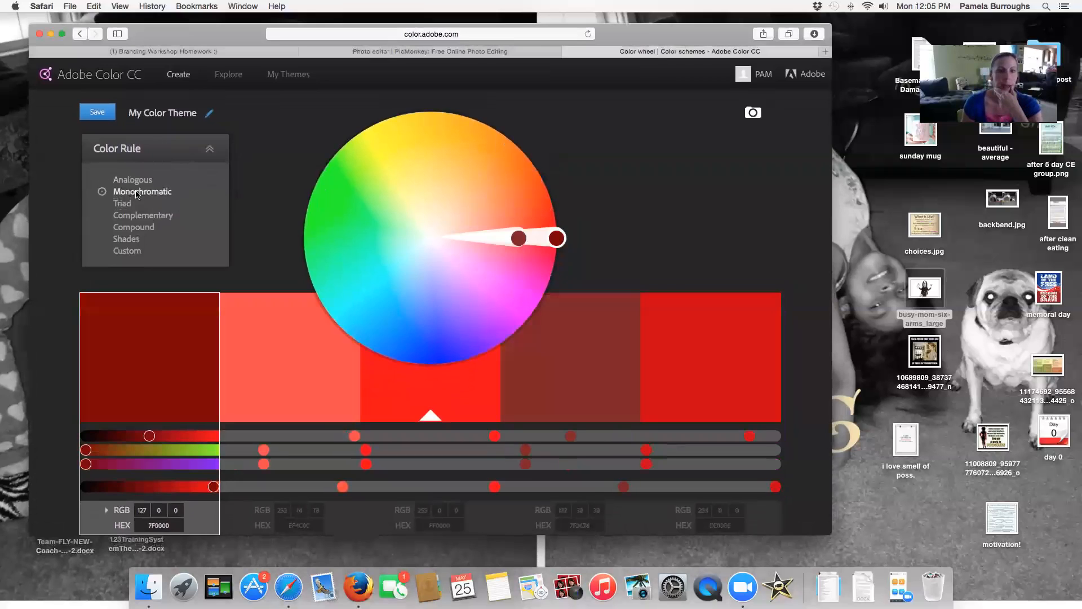
{"action": "left_click", "coordinate": [123, 204]}
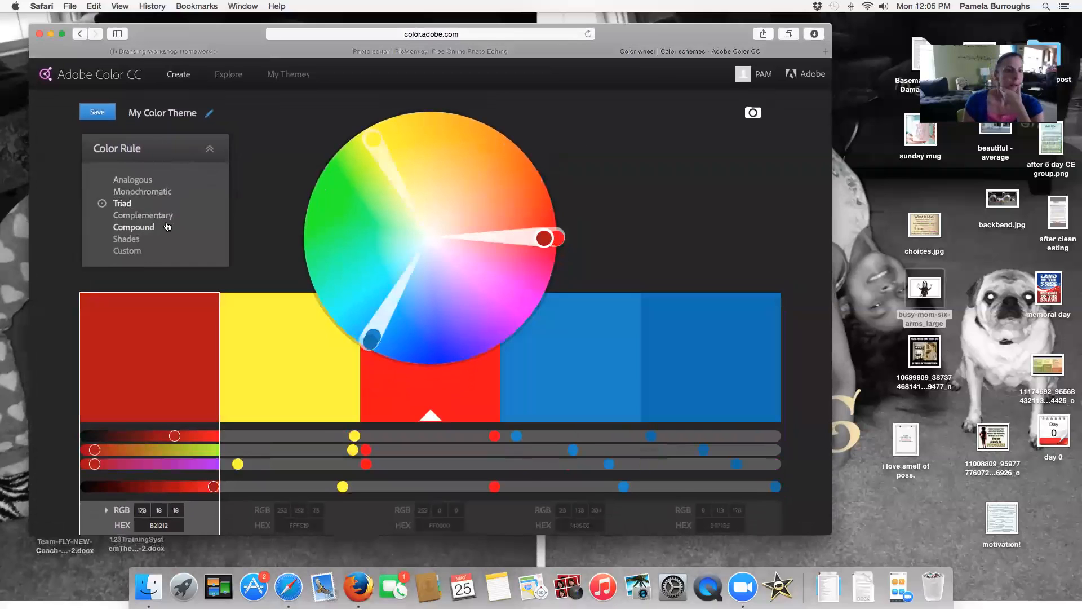
{"action": "left_click", "coordinate": [169, 217]}
{"action": "left_click", "coordinate": [143, 231]}
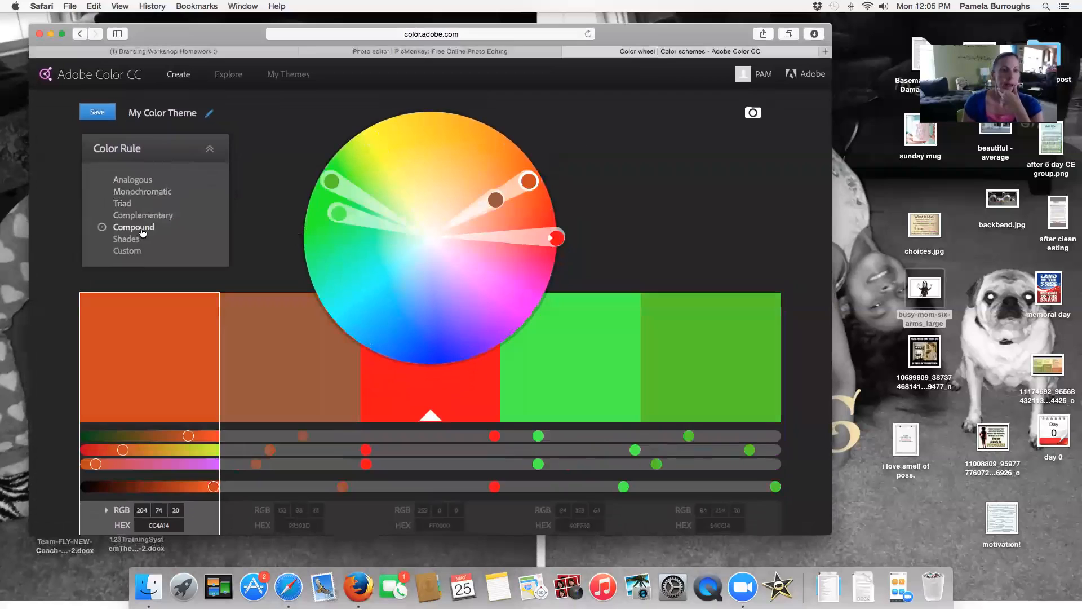
{"action": "left_click", "coordinate": [126, 238]}
{"action": "left_click", "coordinate": [126, 250]}
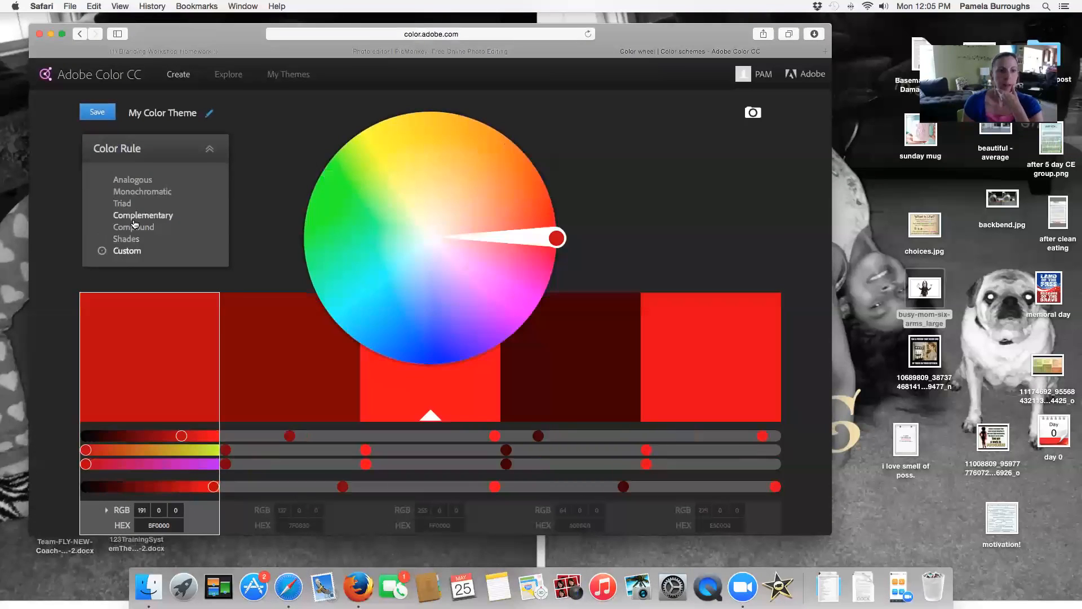
Apply the Analogous color rule and move the second and fourth color handles inward, setting the second swatch to RGB 232, 193, 120
{"action": "left_click", "coordinate": [133, 179]}
{"action": "left_click_drag", "start_coordinate": [544, 213], "coordinate": [446, 199]}
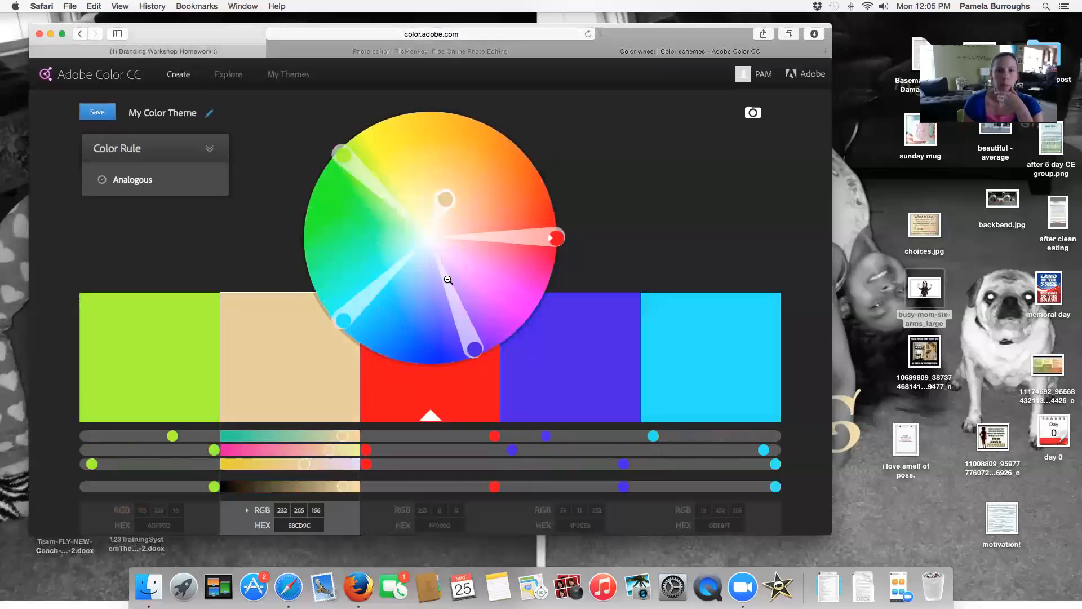
{"action": "left_click_drag", "start_coordinate": [475, 349], "coordinate": [442, 302]}
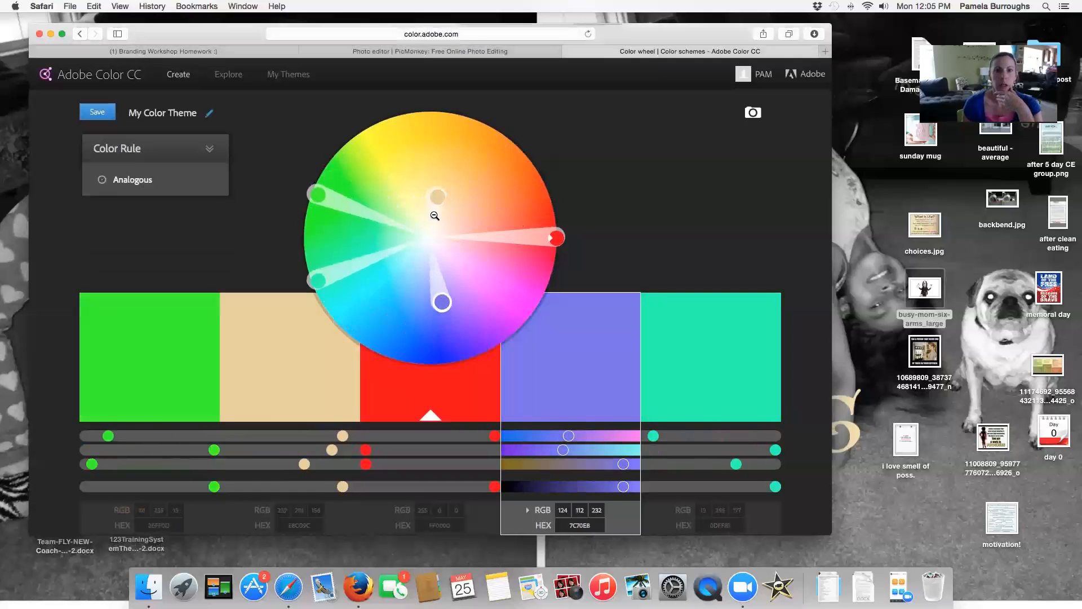
{"action": "left_click_drag", "start_coordinate": [435, 195], "coordinate": [450, 179]}
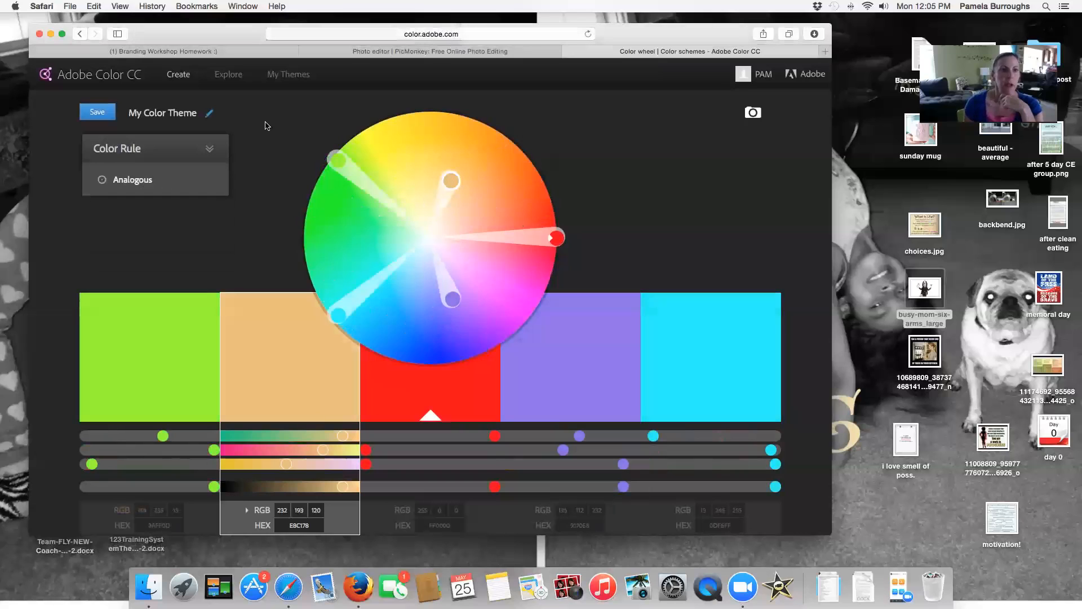
Browse the Most Popular community color themes for palette ideas
{"action": "left_click", "coordinate": [225, 75]}
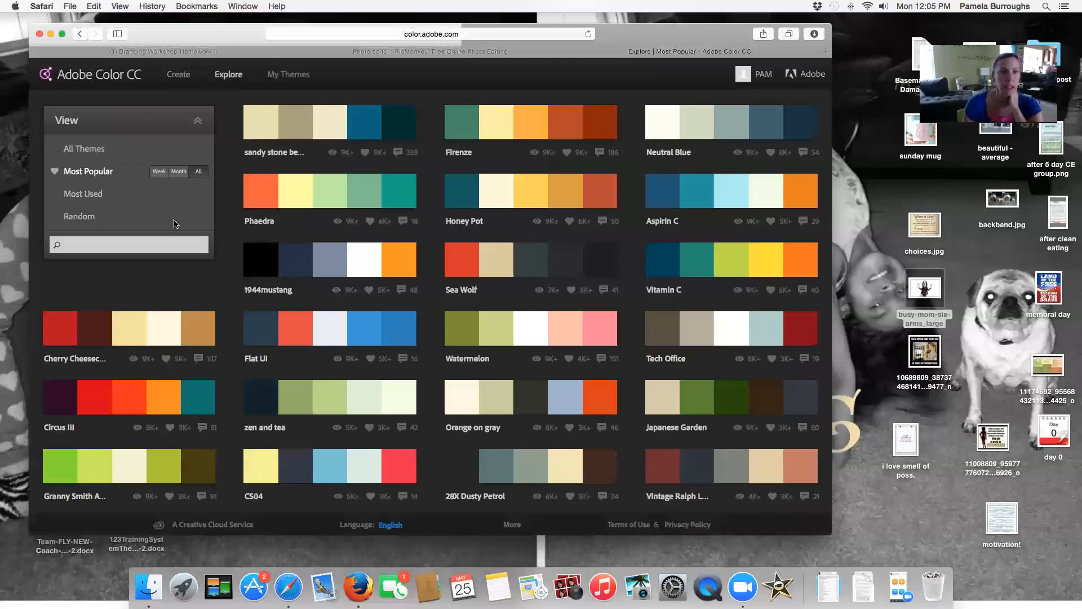
{"action": "scroll", "coordinate": [234, 233], "scroll_direction": "down", "scroll_amount": 15}
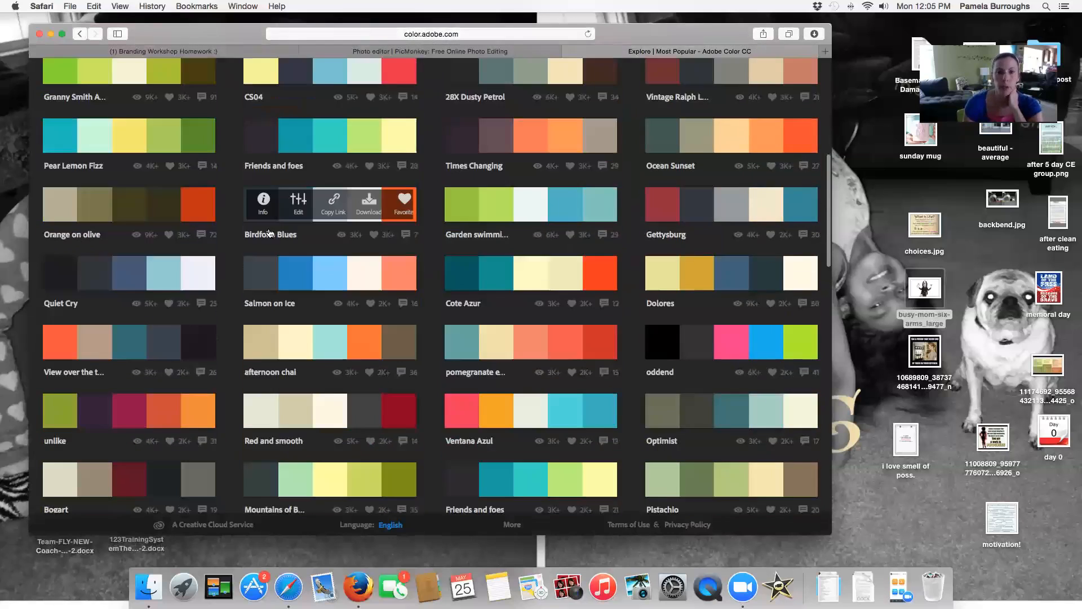
{"action": "scroll", "coordinate": [271, 231], "scroll_direction": "down", "scroll_amount": 20}
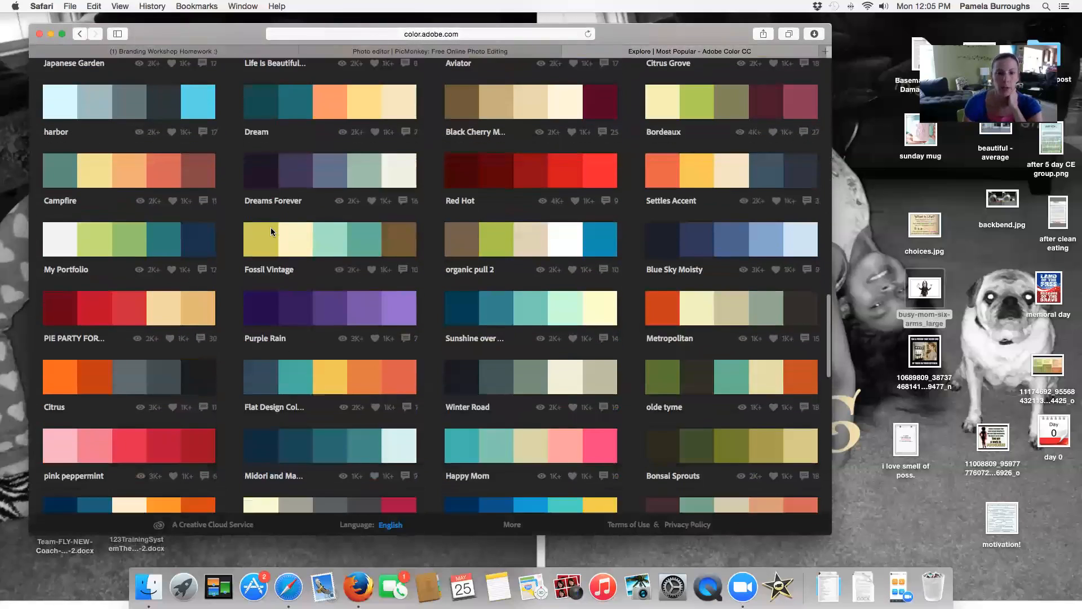
{"action": "scroll", "coordinate": [271, 231], "scroll_direction": "down", "scroll_amount": 3}
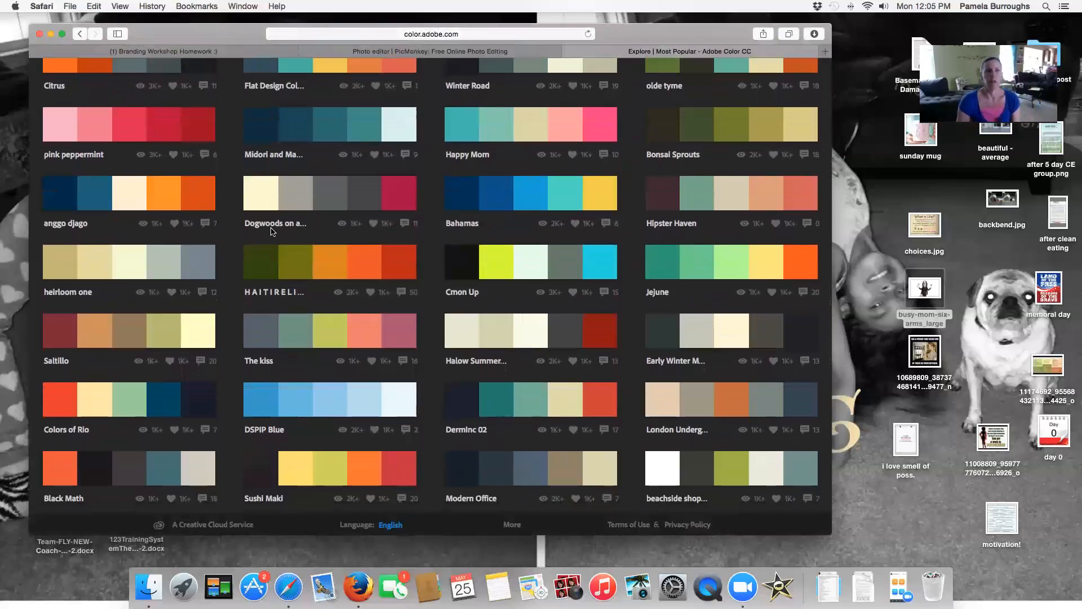
{"action": "scroll", "coordinate": [271, 231], "scroll_direction": "up", "scroll_amount": 15}
{"action": "scroll", "coordinate": [271, 231], "scroll_direction": "up", "scroll_amount": 15}
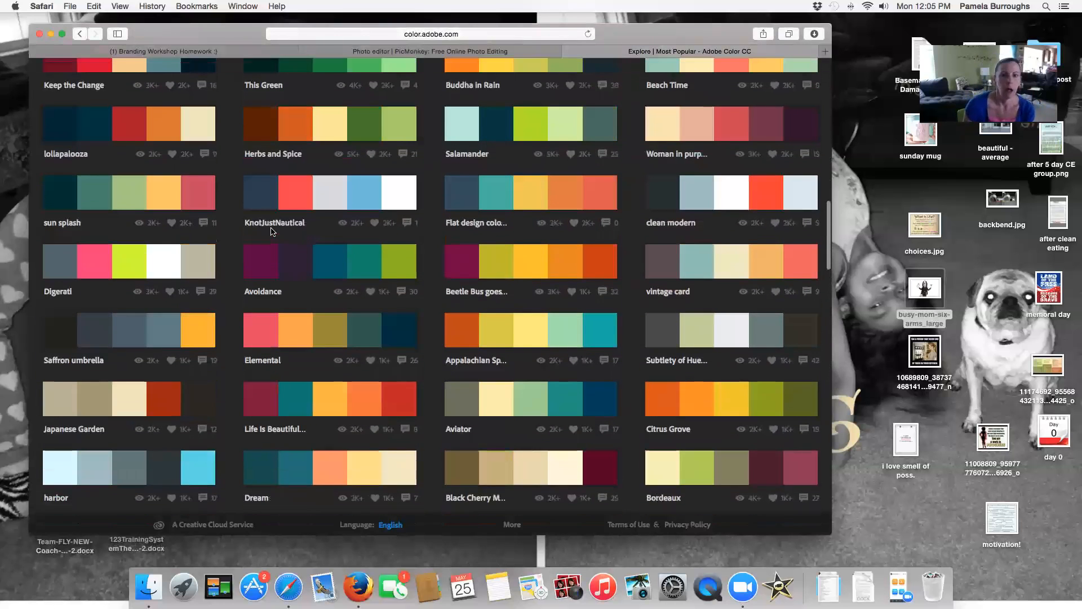
{"action": "scroll", "coordinate": [271, 231], "scroll_direction": "up", "scroll_amount": 20}
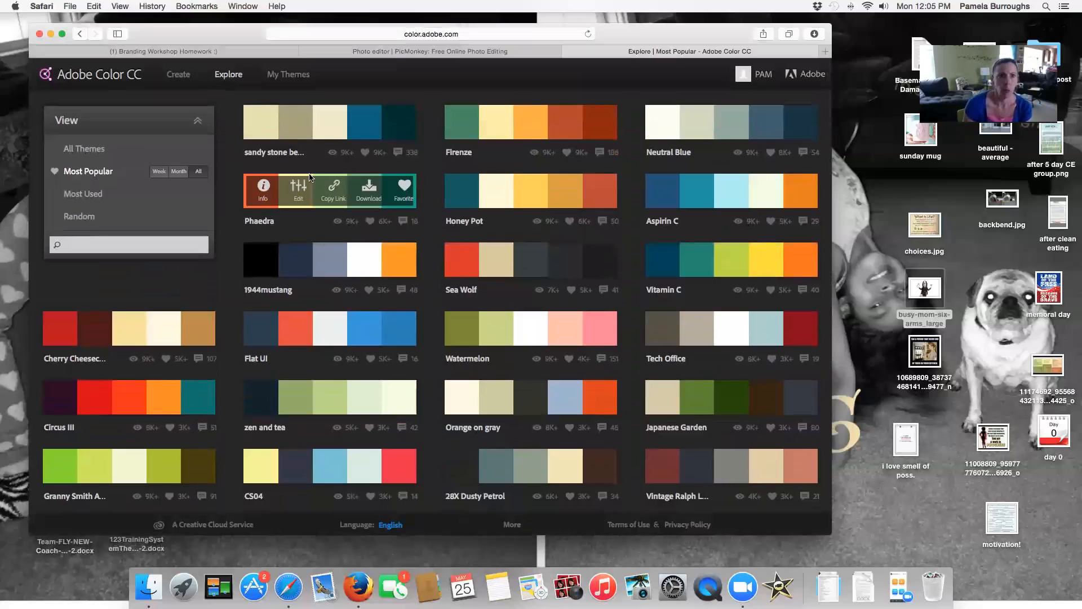
Create a color theme from the image coach mentorship.png in the coaching op pics folder of Pictures
{"action": "left_click", "coordinate": [170, 78]}
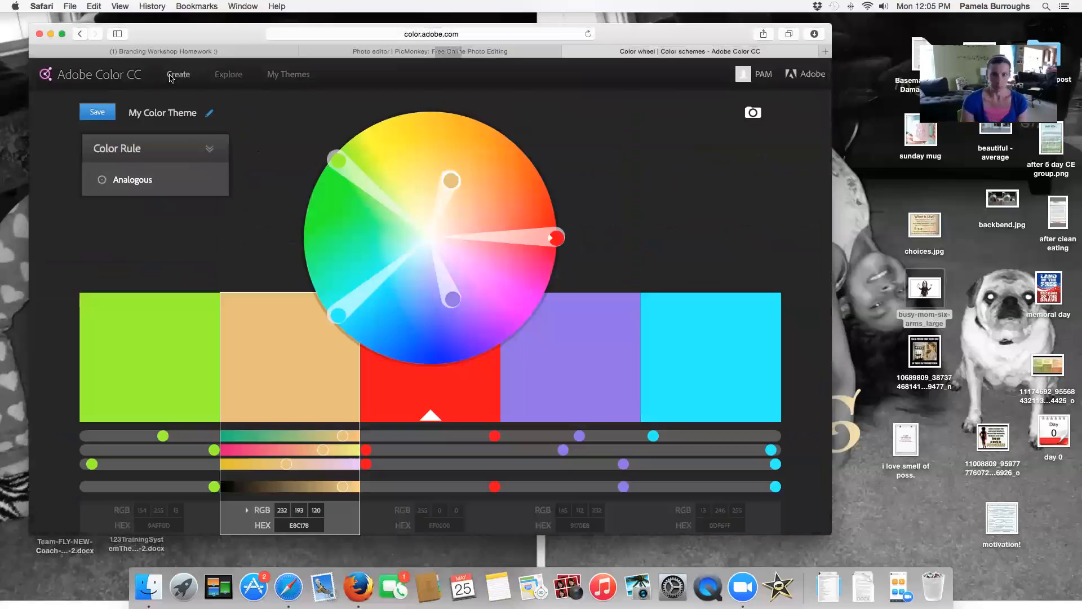
{"action": "left_click", "coordinate": [754, 113]}
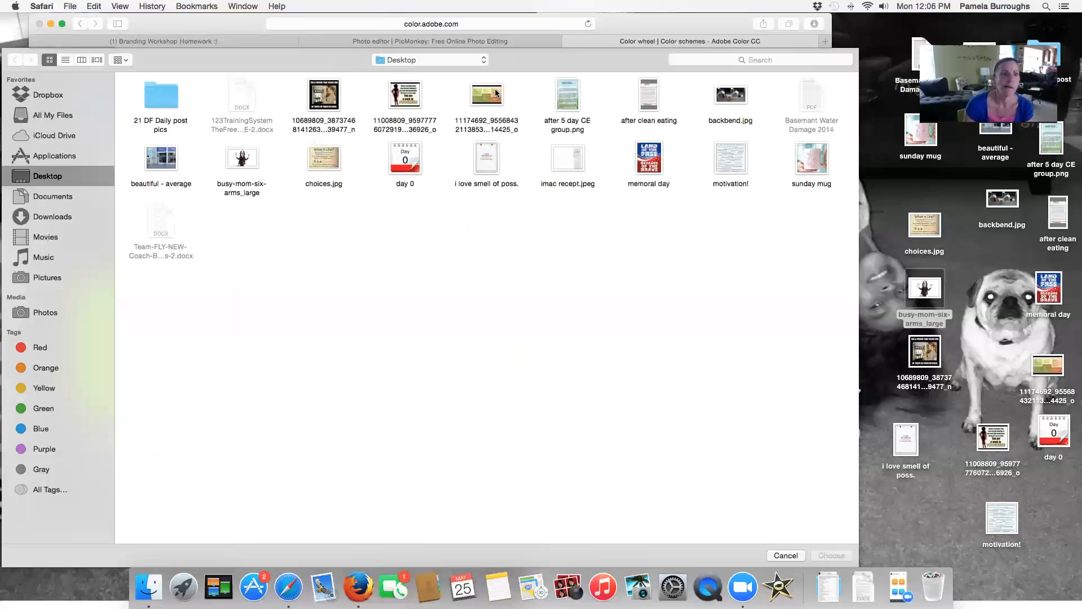
{"action": "left_click", "coordinate": [46, 278]}
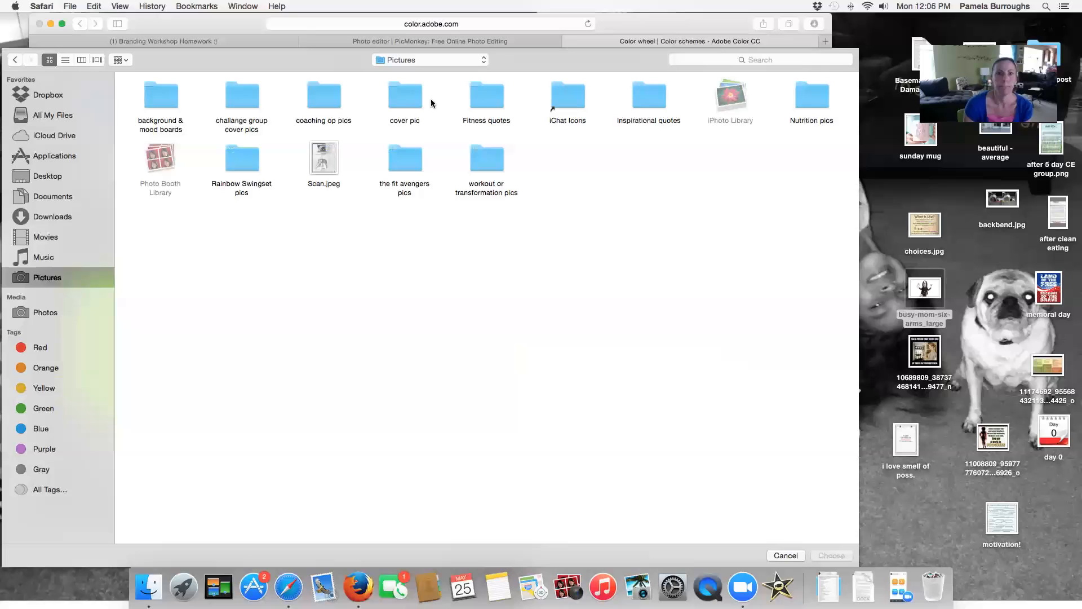
{"action": "double_click", "coordinate": [316, 96]}
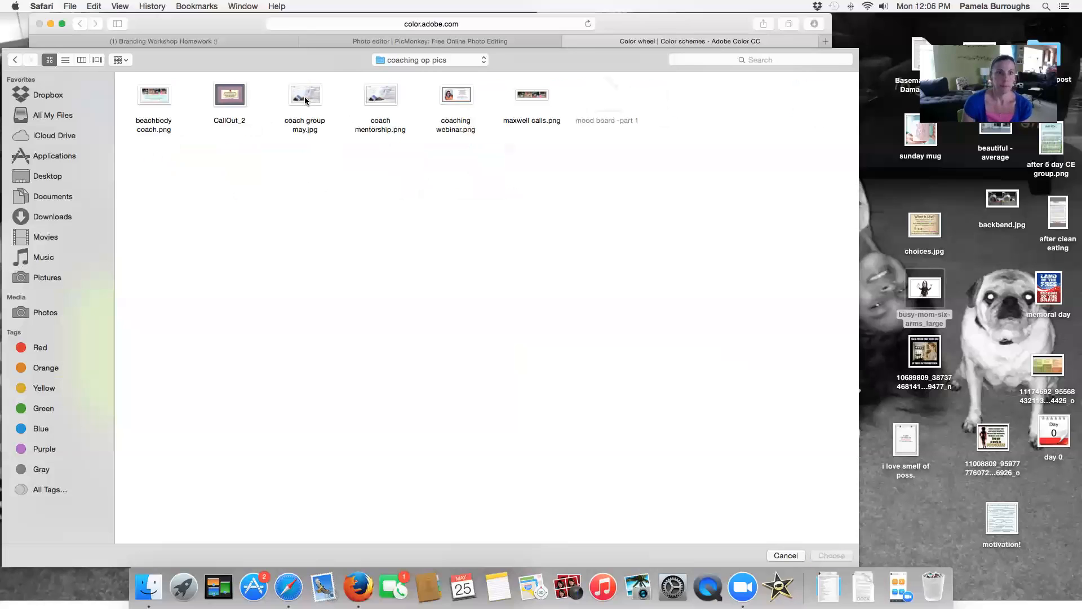
{"action": "double_click", "coordinate": [392, 97]}
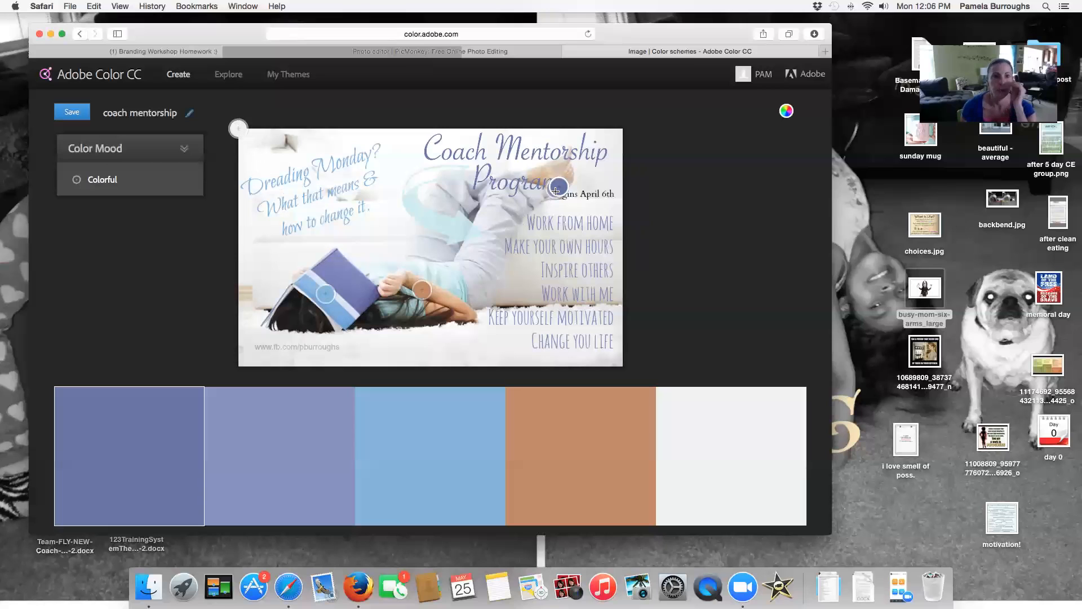
Resample the five image colors from the white background, light blue shirt, book's blue stripe, book's purple cover and pale lavender pants
{"action": "left_click_drag", "start_coordinate": [243, 129], "coordinate": [262, 165]}
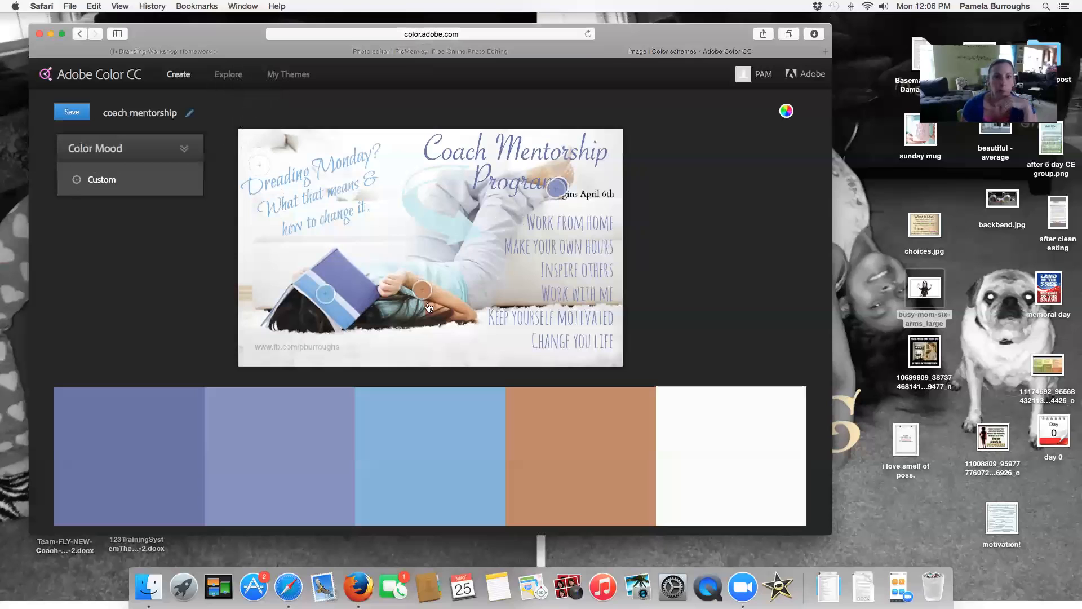
{"action": "left_click_drag", "start_coordinate": [421, 288], "coordinate": [439, 276]}
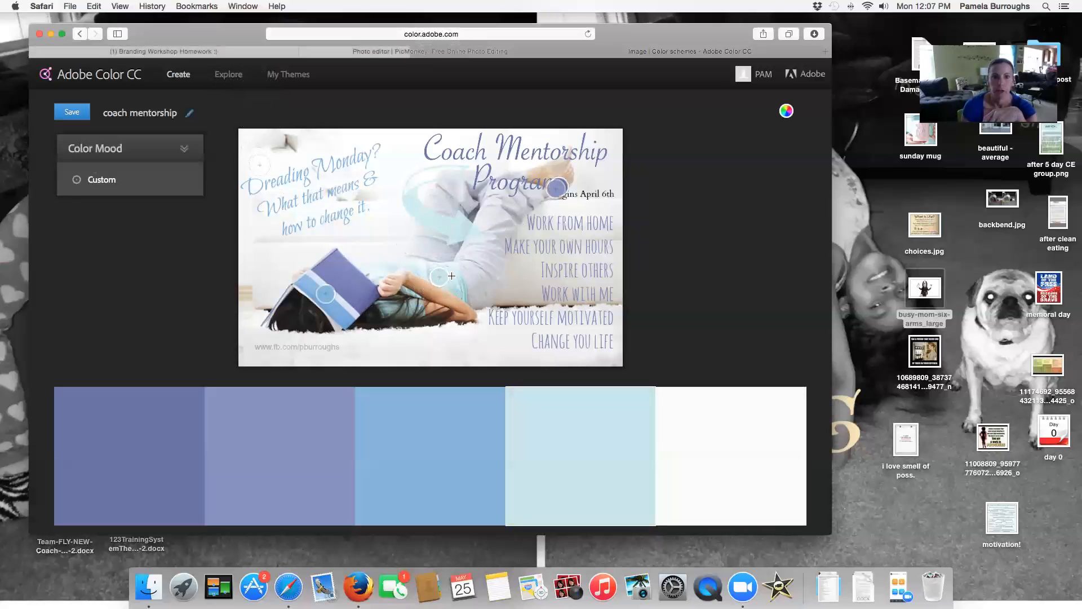
{"action": "mouse_move", "coordinate": [325, 294]}
{"action": "left_mouse_down"}
{"action": "mouse_move", "coordinate": [321, 301]}
{"action": "mouse_move", "coordinate": [334, 301]}
{"action": "left_mouse_up"}
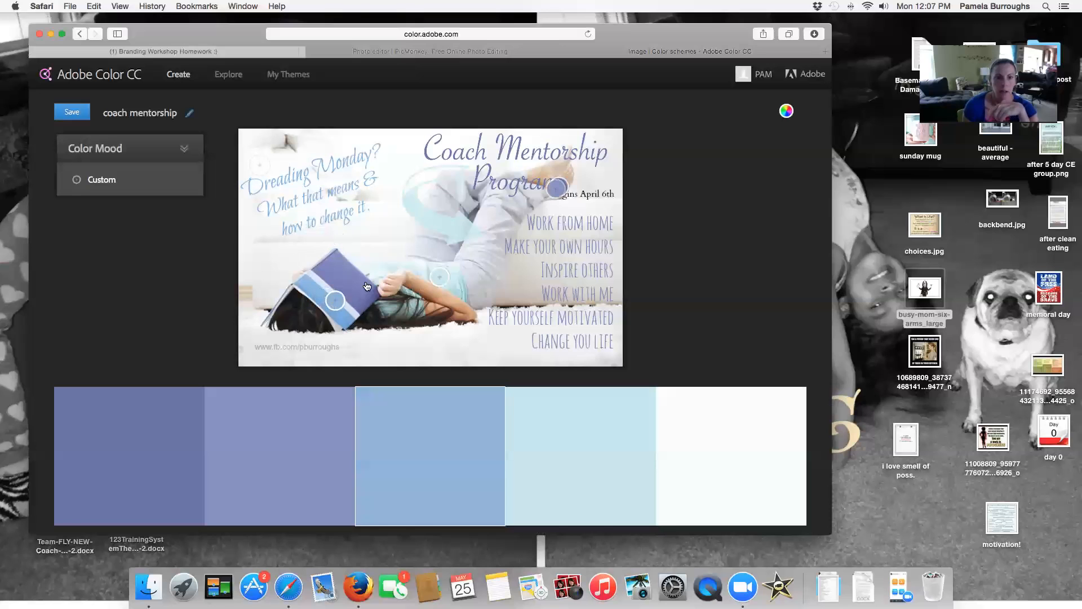
{"action": "left_click_drag", "start_coordinate": [556, 189], "coordinate": [334, 272]}
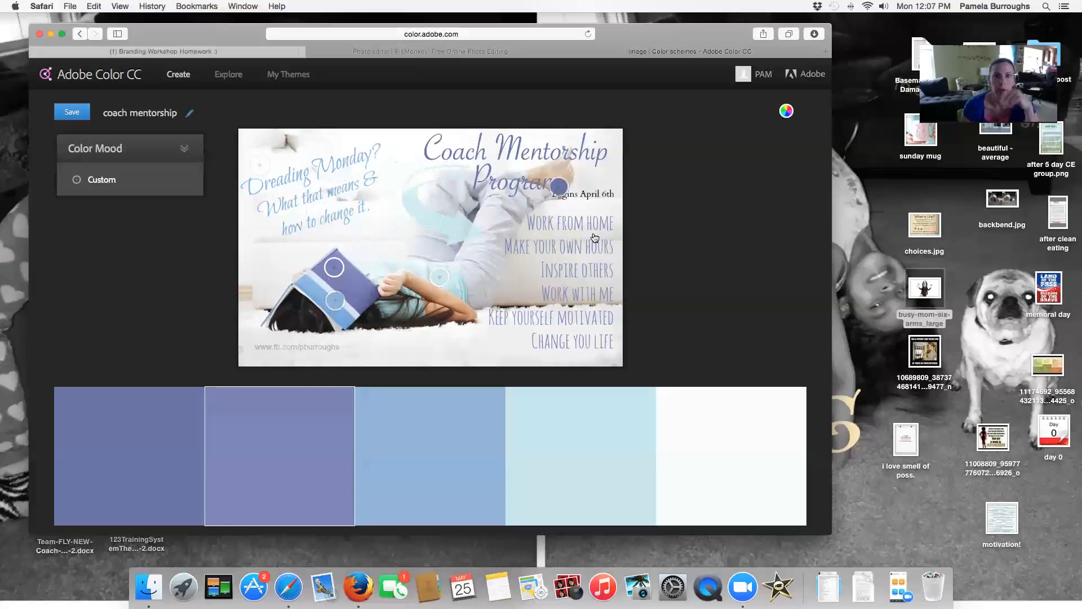
{"action": "left_click_drag", "start_coordinate": [553, 187], "coordinate": [496, 227]}
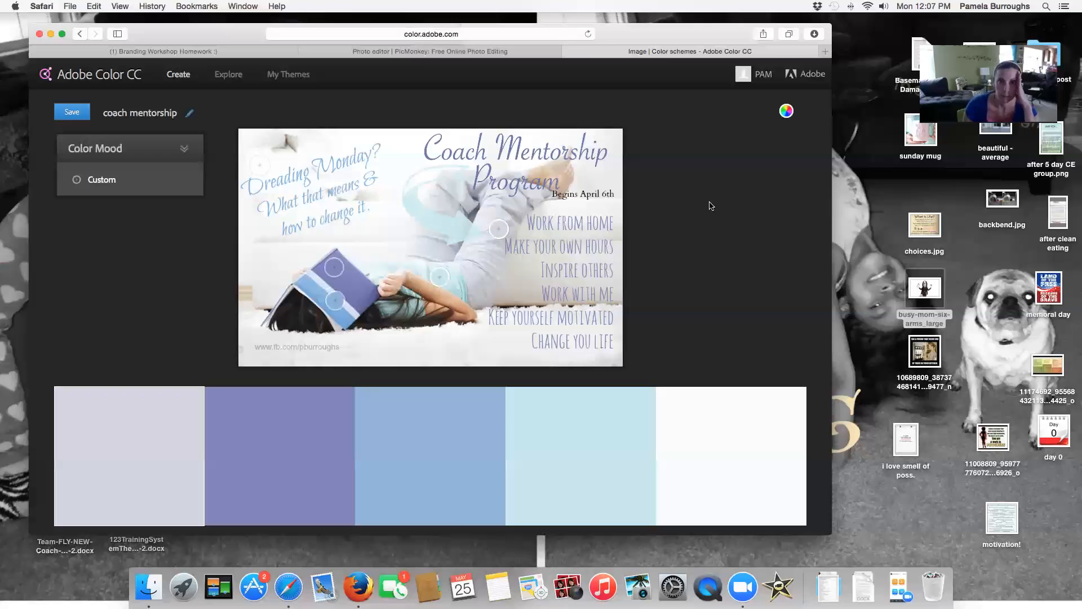
Save the image-based theme and rename it "test colors"
{"action": "left_click", "coordinate": [73, 112]}
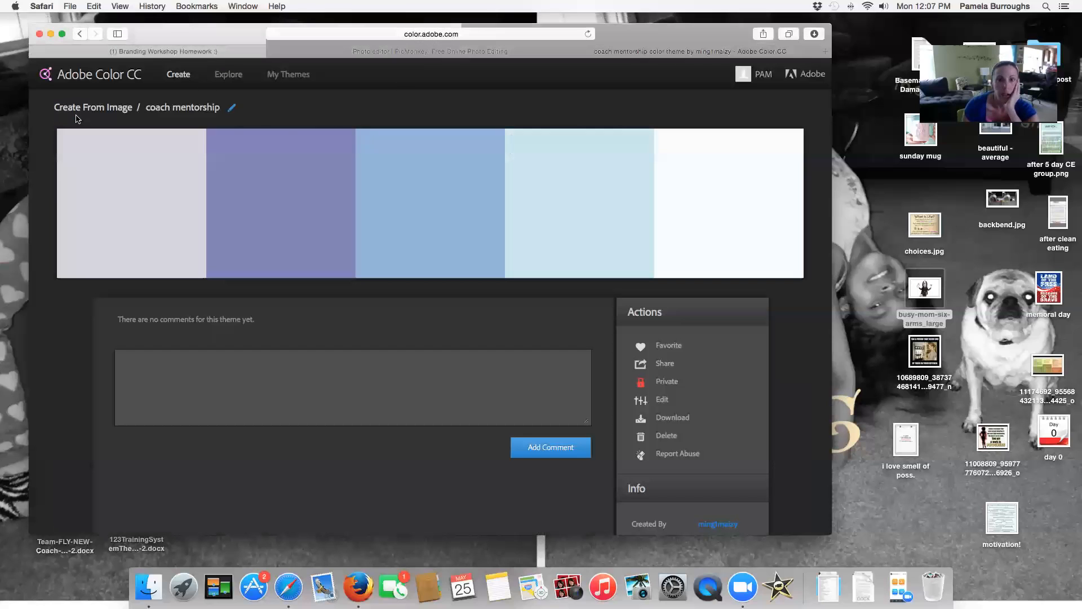
{"action": "left_click", "coordinate": [155, 109]}
{"action": "key", "text": "BackSpace"}
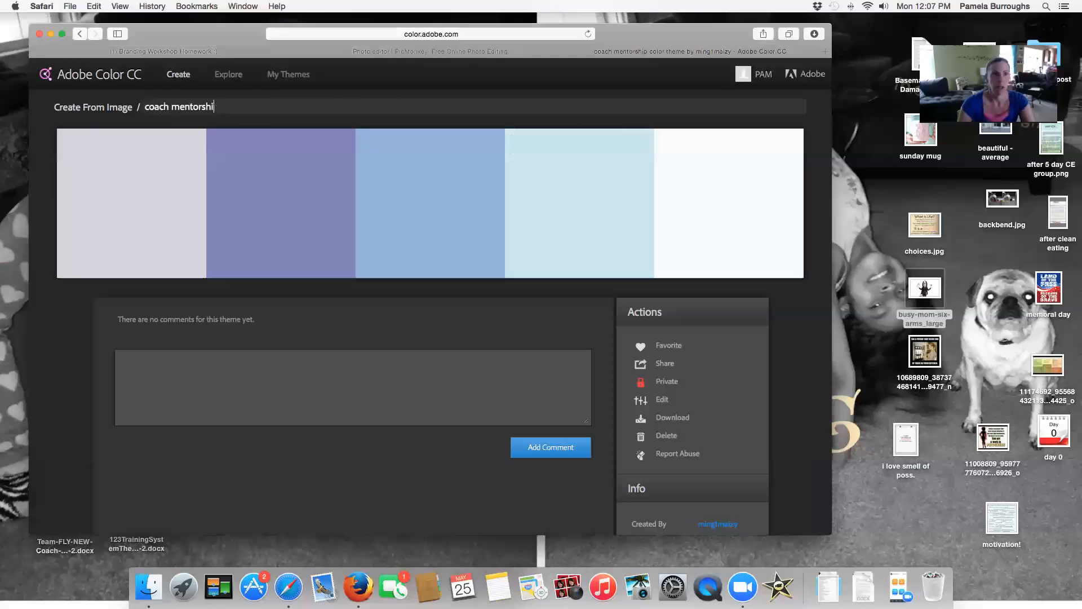
{"action": "key", "text": "BackSpace"}
{"action": "key", "text": "BackSpace"}
{"action": "key", "text": "BackSpace"}
{"action": "key", "text": "BackSpace"}
{"action": "key", "text": "BackSpace"}
{"action": "key", "text": "BackSpace"}
{"action": "key", "text": "BackSpace"}
{"action": "key", "text": "BackSpace"}
{"action": "key", "text": "BackSpace"}
{"action": "key", "text": "BackSpace"}
{"action": "key", "text": "BackSpace"}
{"action": "type", "text": "test colors"}
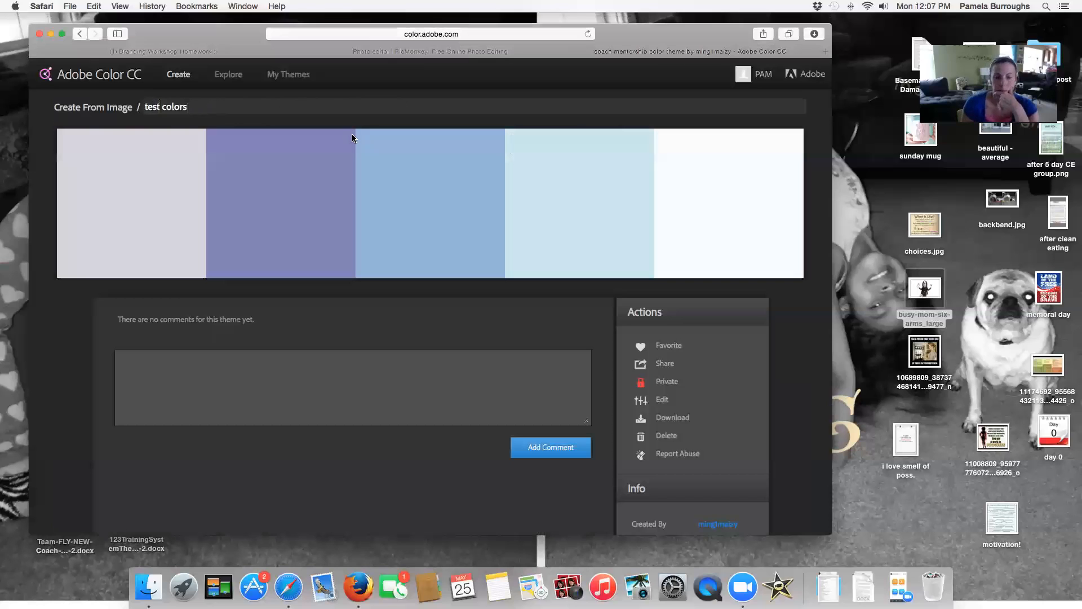
{"action": "key", "text": "Return"}
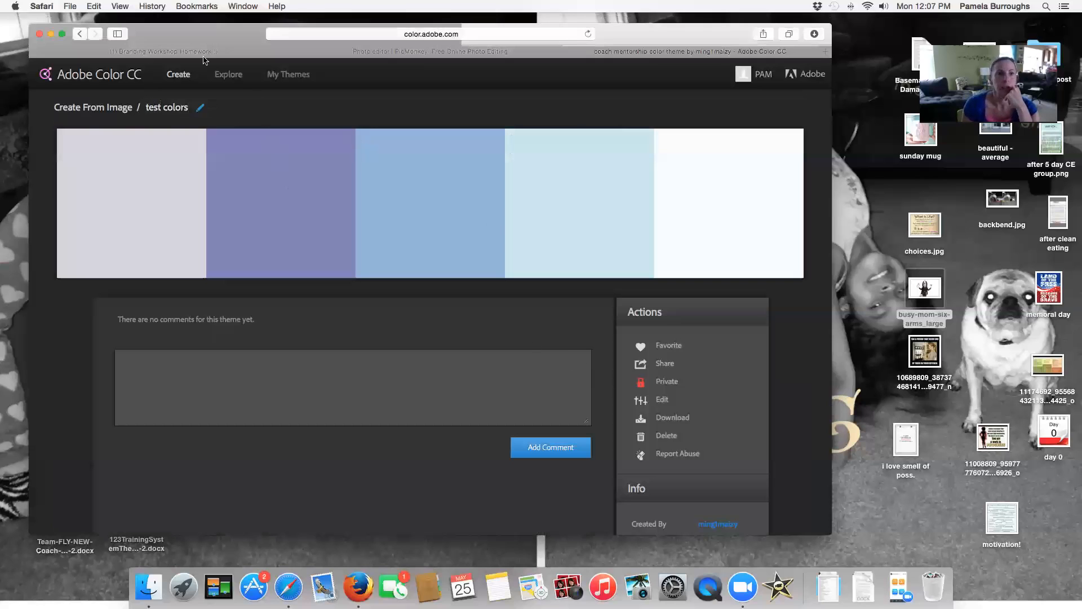
Open the saved "test colors" theme for editing on the color wheel and show its RGB and HEX values
{"action": "left_click", "coordinate": [271, 75]}
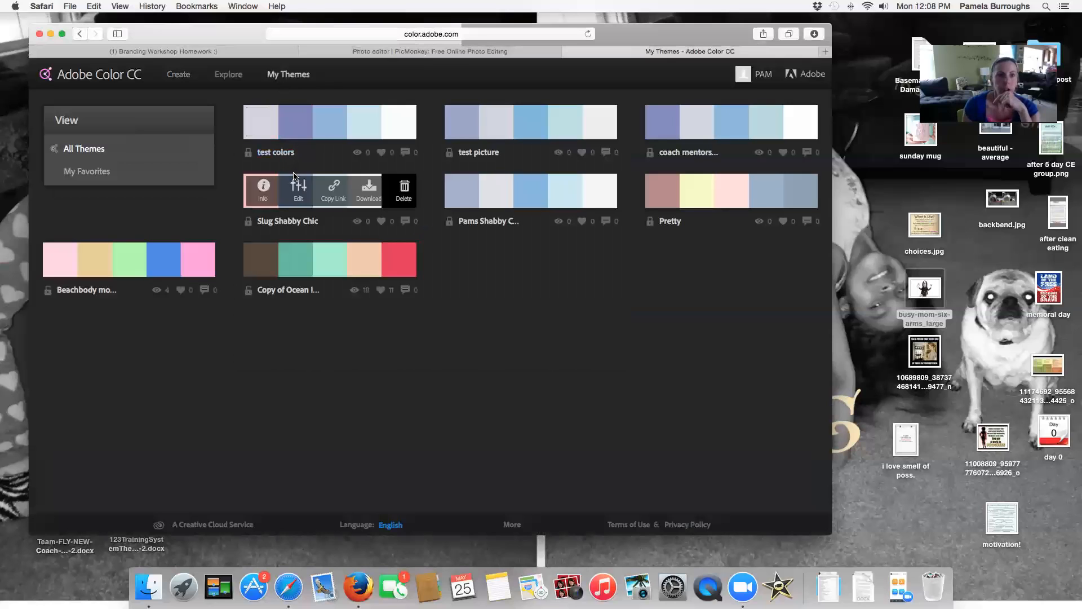
{"action": "mouse_move", "coordinate": [275, 151]}
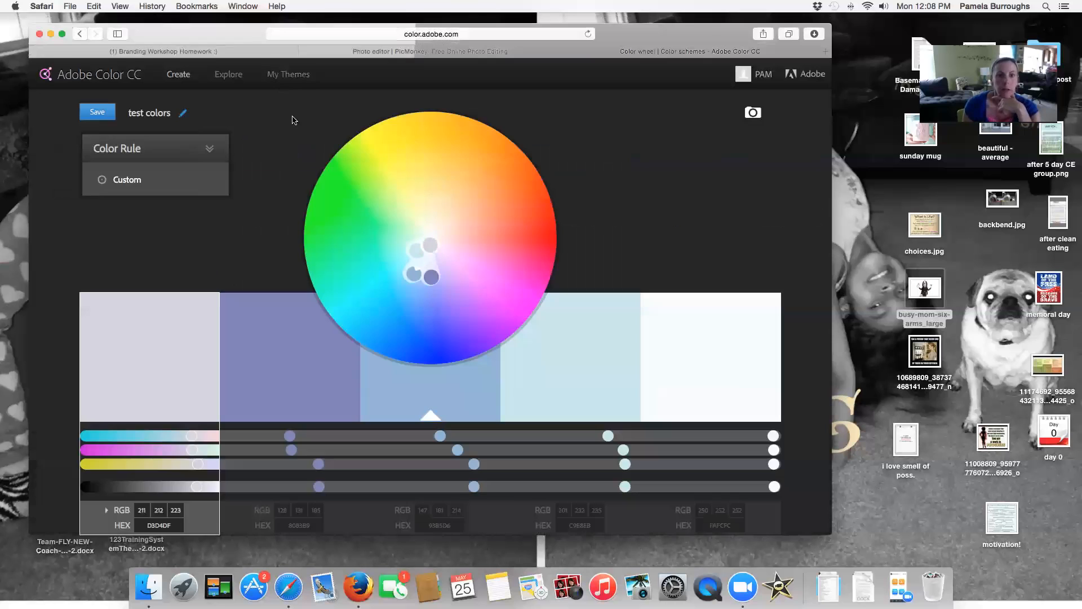
{"action": "scroll", "coordinate": [826, 220], "scroll_direction": "down", "scroll_amount": 5}
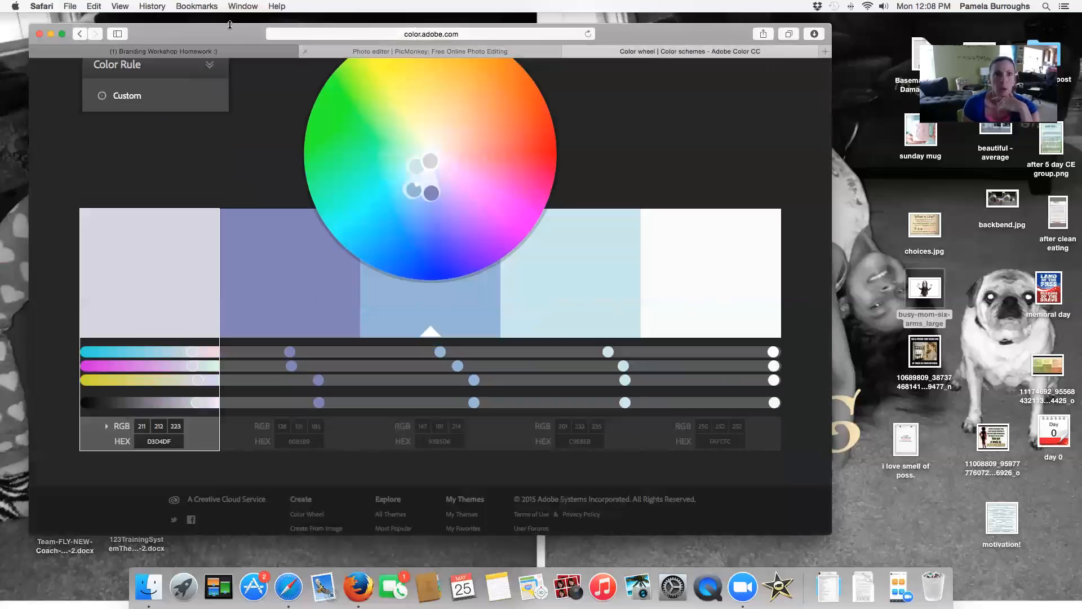
Shift the color theme window aside and open PicMonkey in a new, narrower browser window beside it
{"action": "left_click_drag", "start_coordinate": [230, 37], "coordinate": [291, 47]}
{"action": "left_click", "coordinate": [66, 7]}
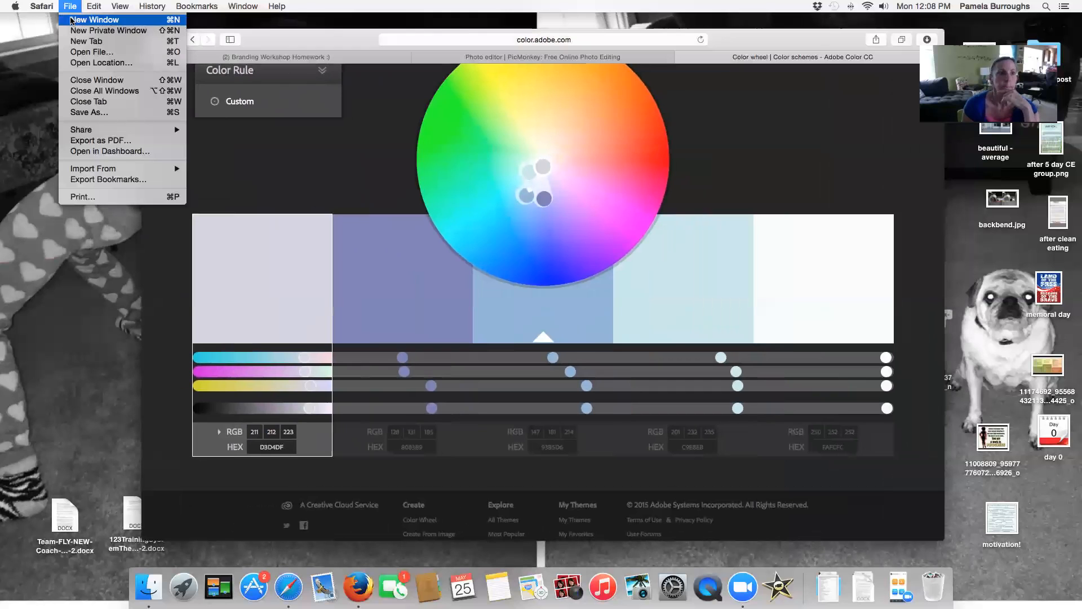
{"action": "left_click", "coordinate": [71, 21]}
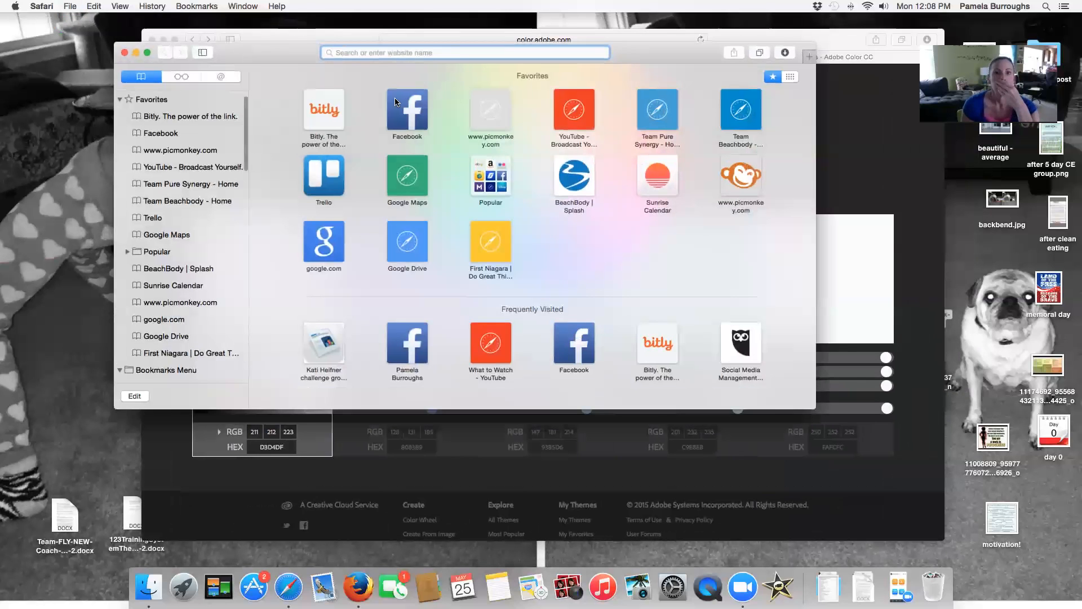
{"action": "left_click", "coordinate": [761, 179]}
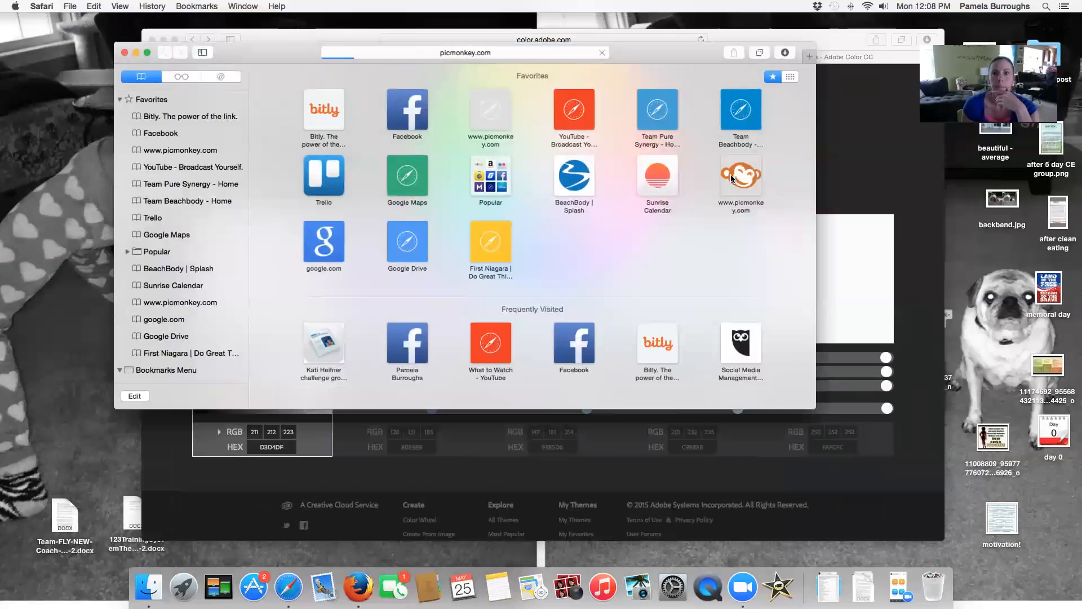
{"action": "left_click_drag", "start_coordinate": [815, 406], "coordinate": [600, 415]}
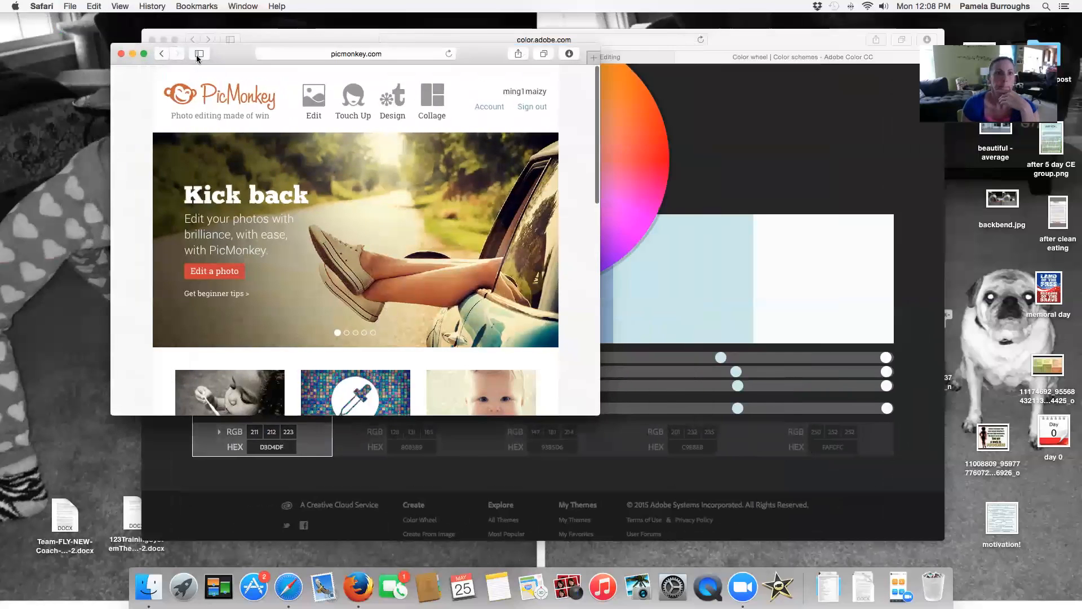
Shift the PicMonkey window to the screen's edge and start a new design on the Square canvas
{"action": "left_click_drag", "start_coordinate": [197, 58], "coordinate": [89, 54]}
{"action": "mouse_move", "coordinate": [284, 98]}
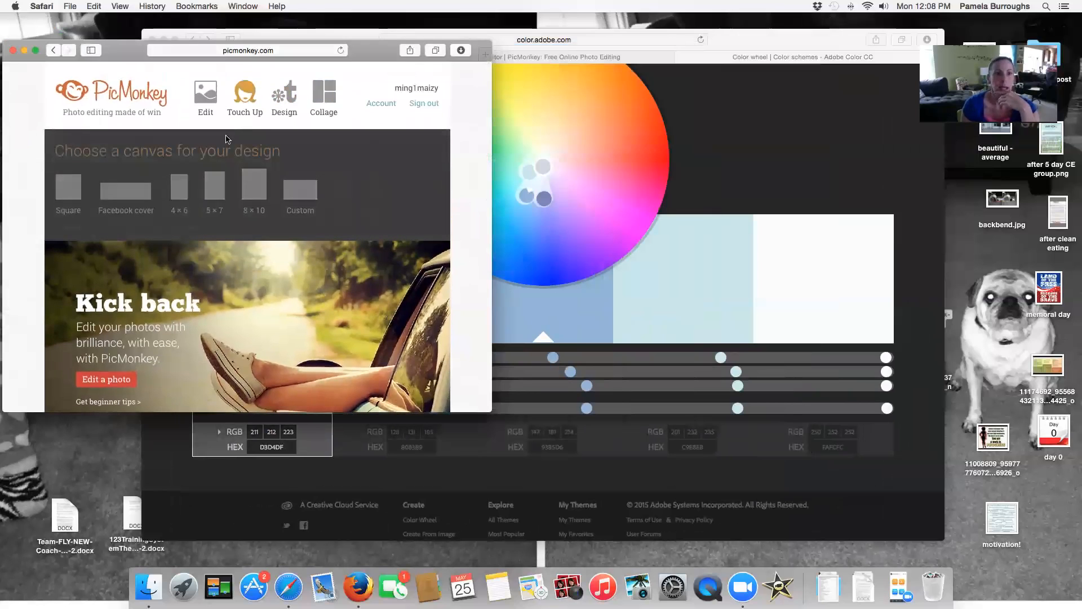
{"action": "left_click", "coordinate": [69, 186]}
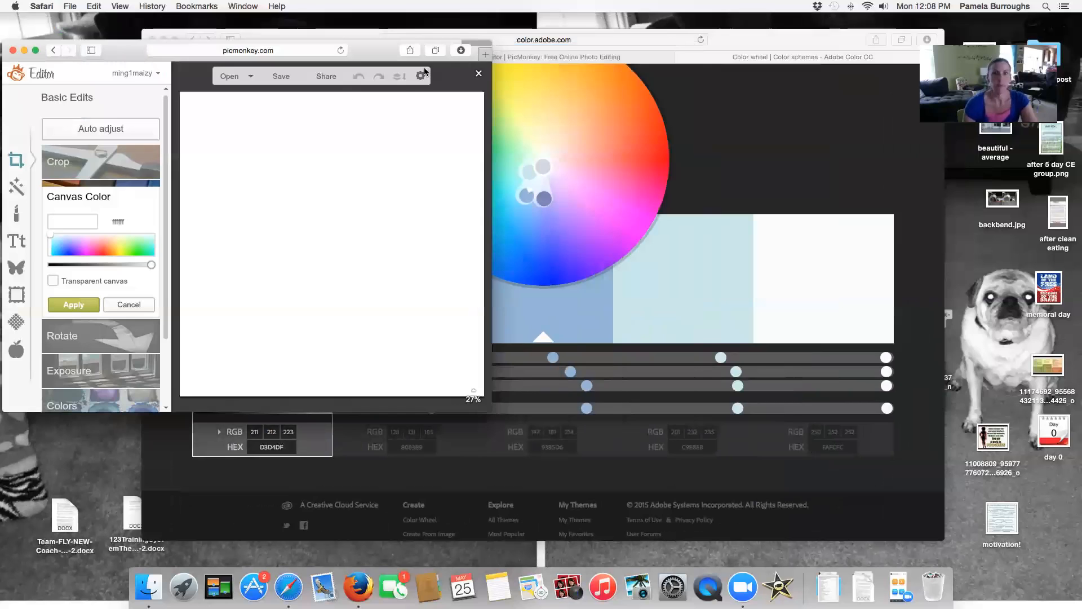
Shrink the Adobe Color window and place it beside PicMonkey so the canvas and the theme's color values are both visible
{"action": "left_click_drag", "start_coordinate": [720, 43], "coordinate": [859, 49]}
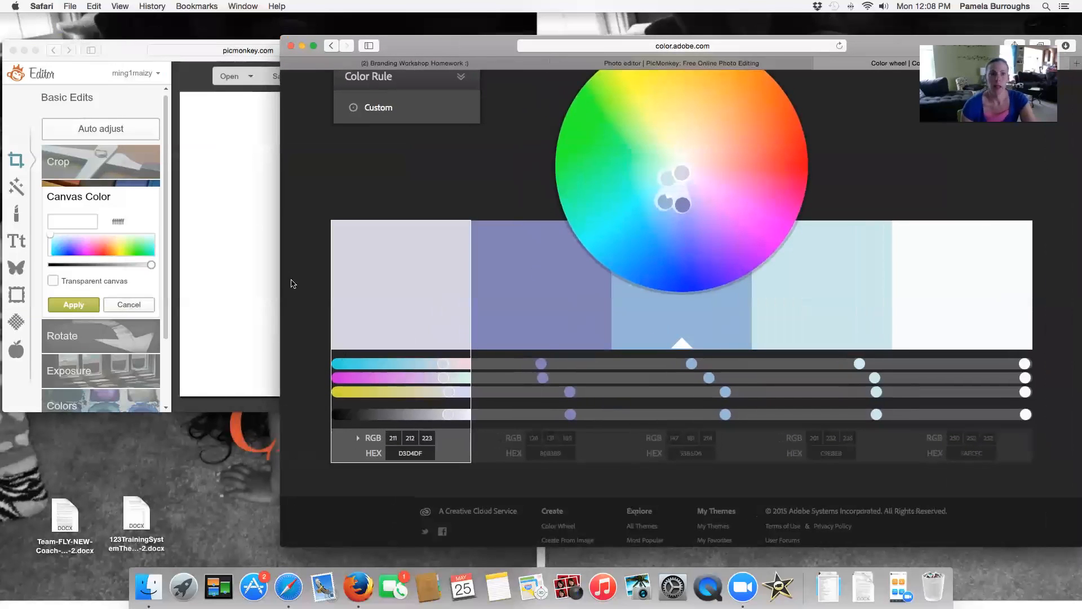
{"action": "left_click", "coordinate": [229, 214]}
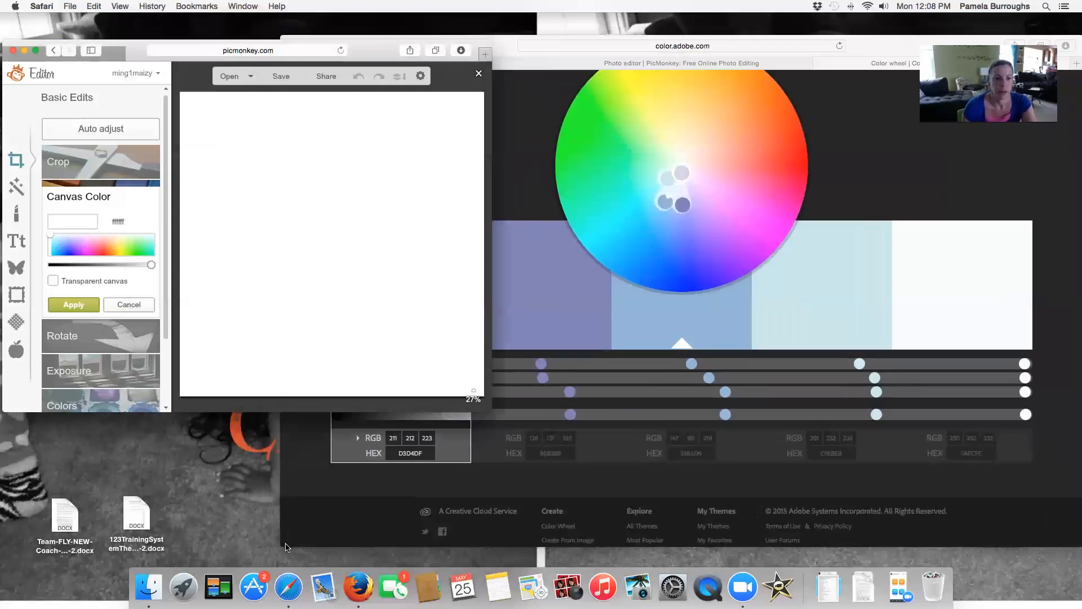
{"action": "left_click_drag", "start_coordinate": [282, 549], "coordinate": [573, 466]}
{"action": "left_click_drag", "start_coordinate": [686, 44], "coordinate": [653, 41]}
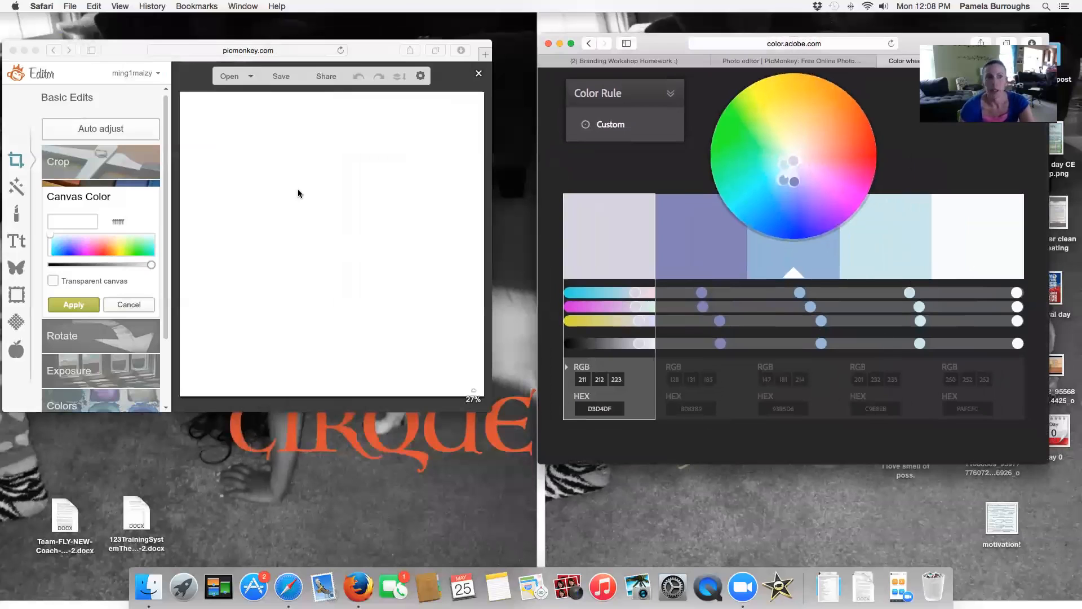
Try a blue-violet canvas color picked from the color spectrum
{"action": "left_click", "coordinate": [50, 231]}
{"action": "left_click", "coordinate": [61, 241]}
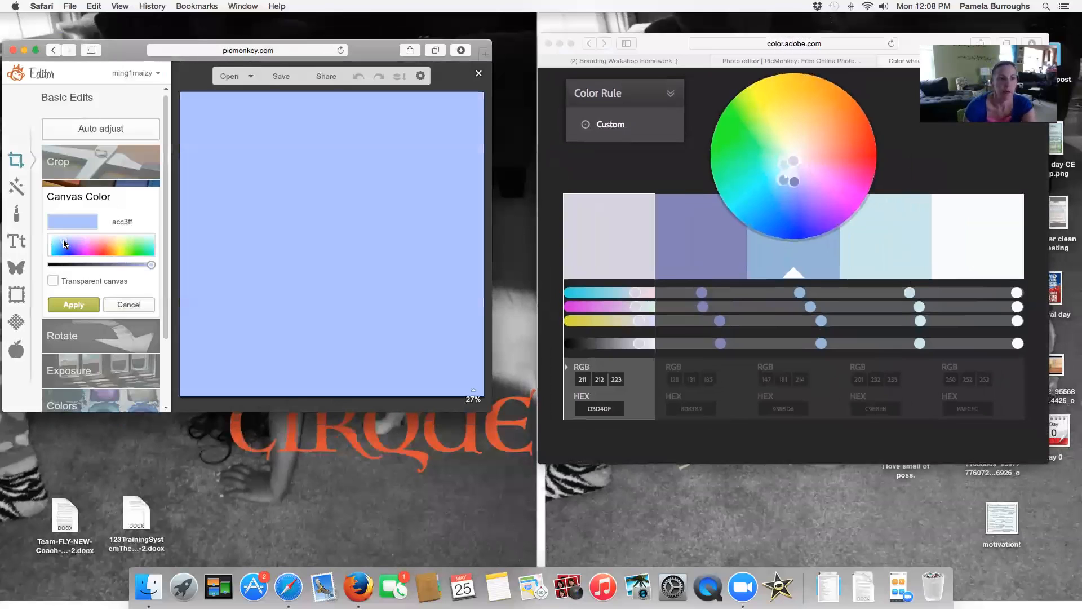
{"action": "mouse_move", "coordinate": [63, 248]}
{"action": "left_mouse_down"}
{"action": "mouse_move", "coordinate": [99, 244]}
{"action": "mouse_move", "coordinate": [67, 244]}
{"action": "left_mouse_up"}
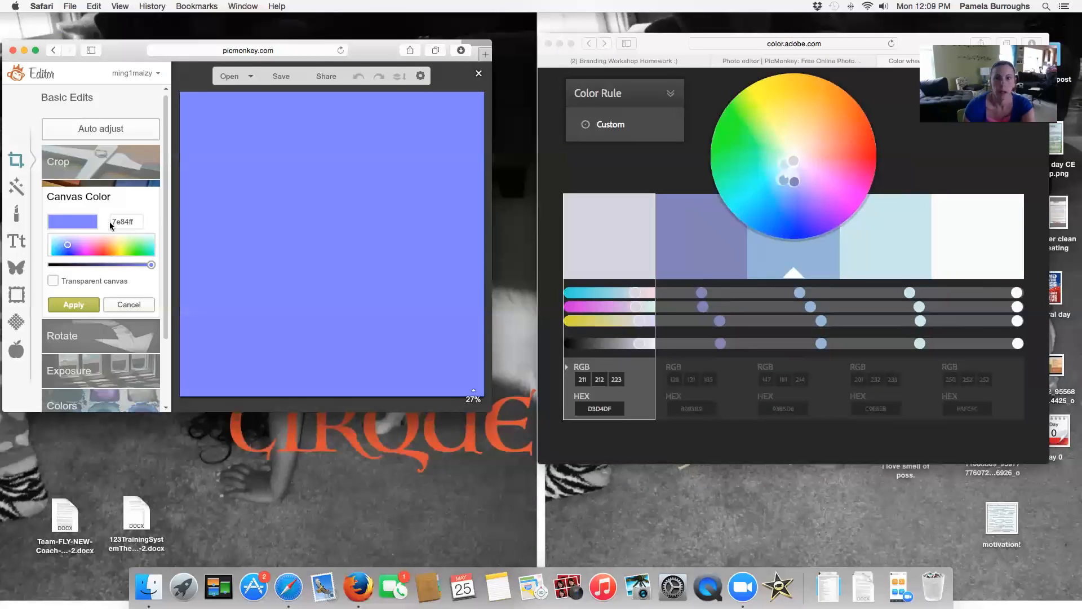
Set the canvas color to the theme's light blue, hex c9e8eb, and apply it
{"action": "left_click", "coordinate": [137, 221]}
{"action": "left_click_drag", "start_coordinate": [137, 221], "coordinate": [104, 220]}
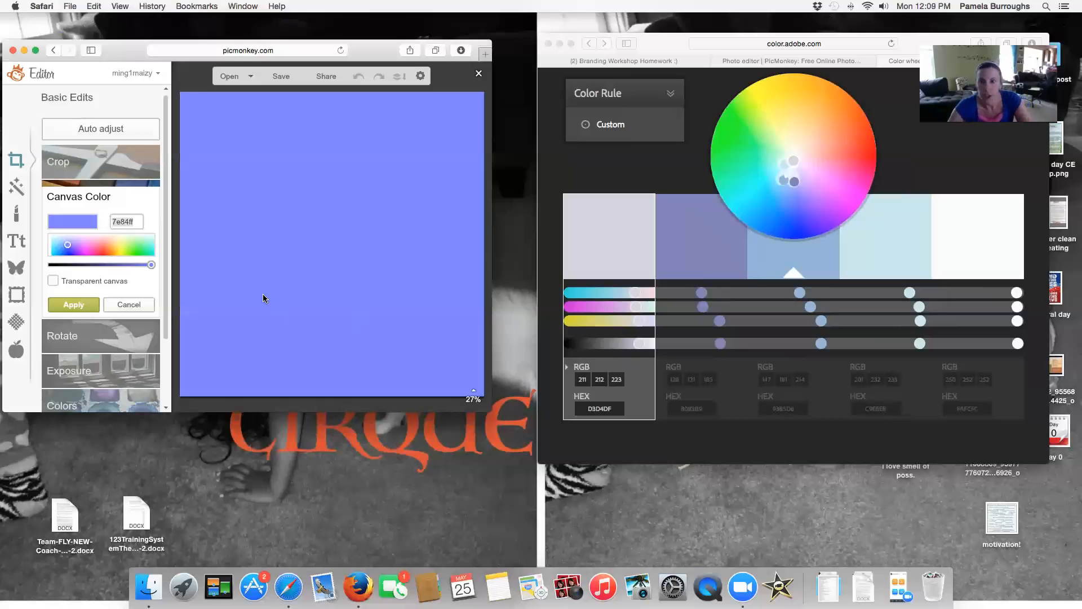
{"action": "type", "text": "c9"}
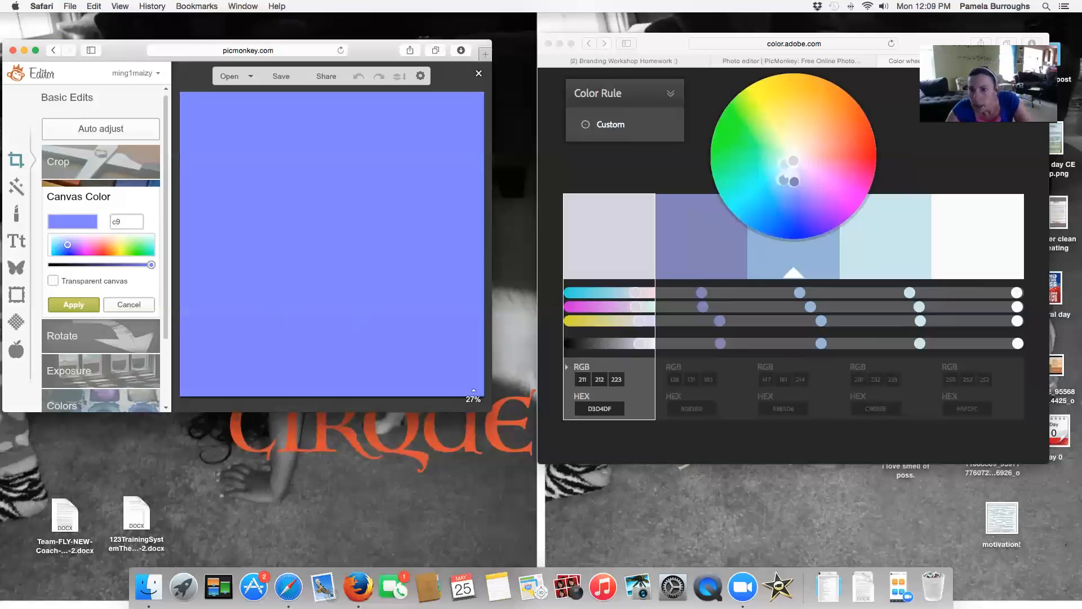
{"action": "type", "text": "e8e"}
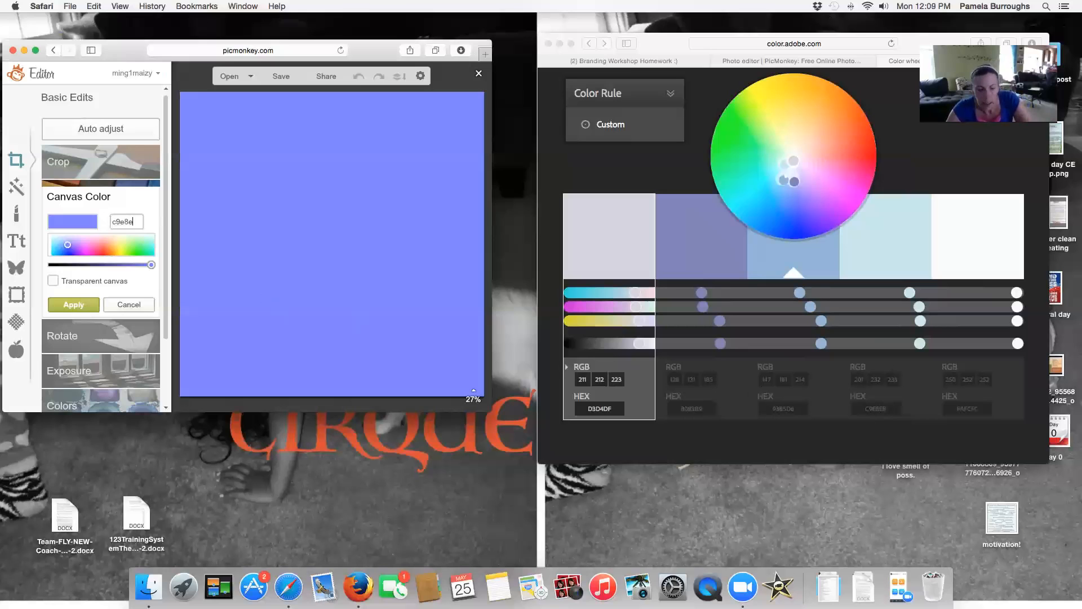
{"action": "type", "text": "b"}
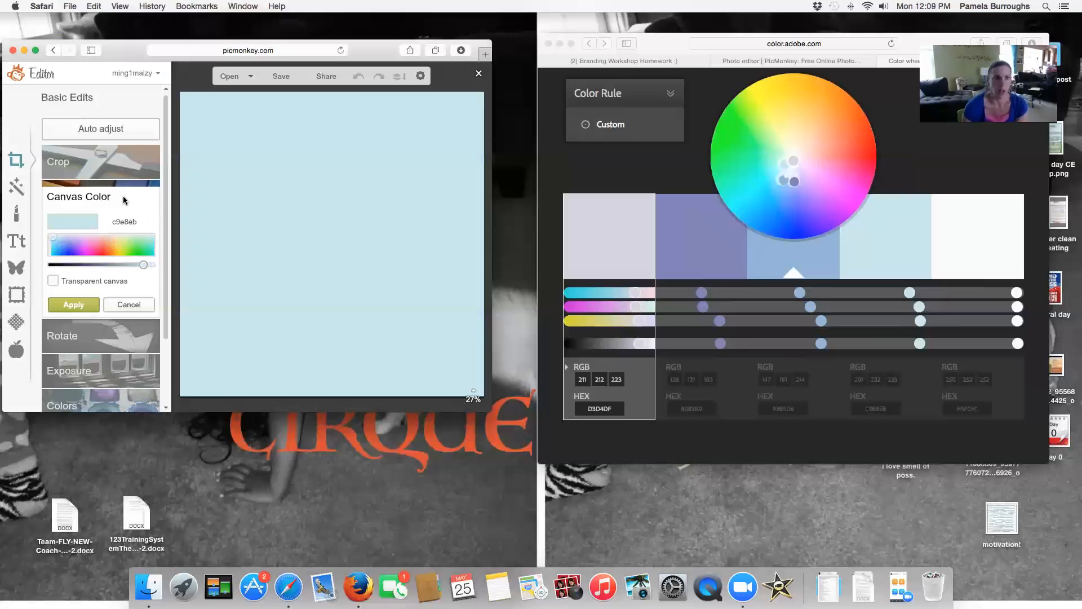
{"action": "left_click", "coordinate": [87, 305]}
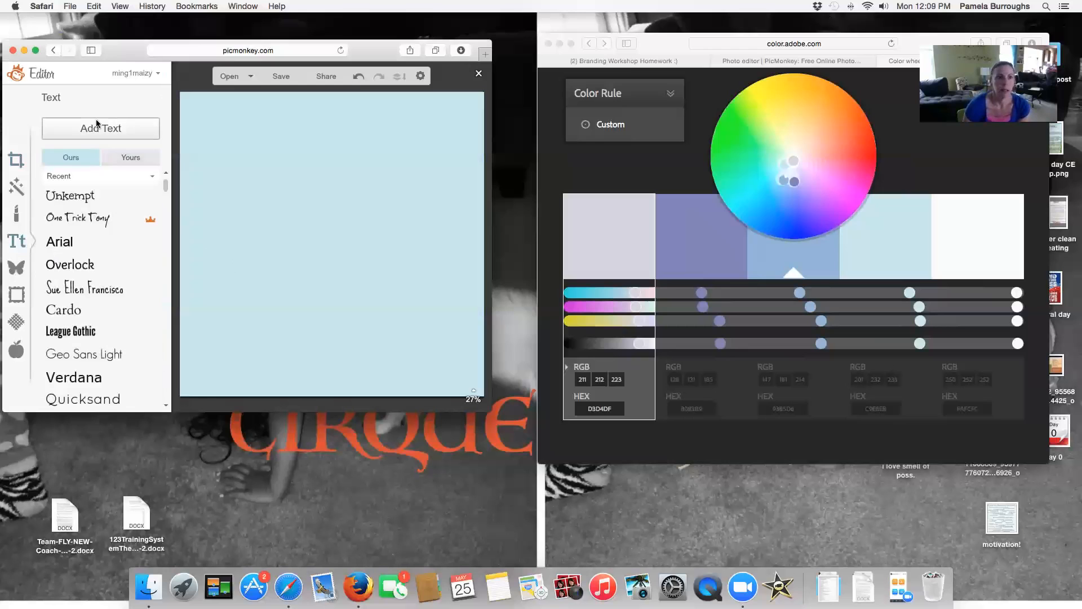
Add a text with the owner's first name in the possessive plus "mood board tips" and widen its box to fit one line
{"action": "left_click", "coordinate": [98, 129]}
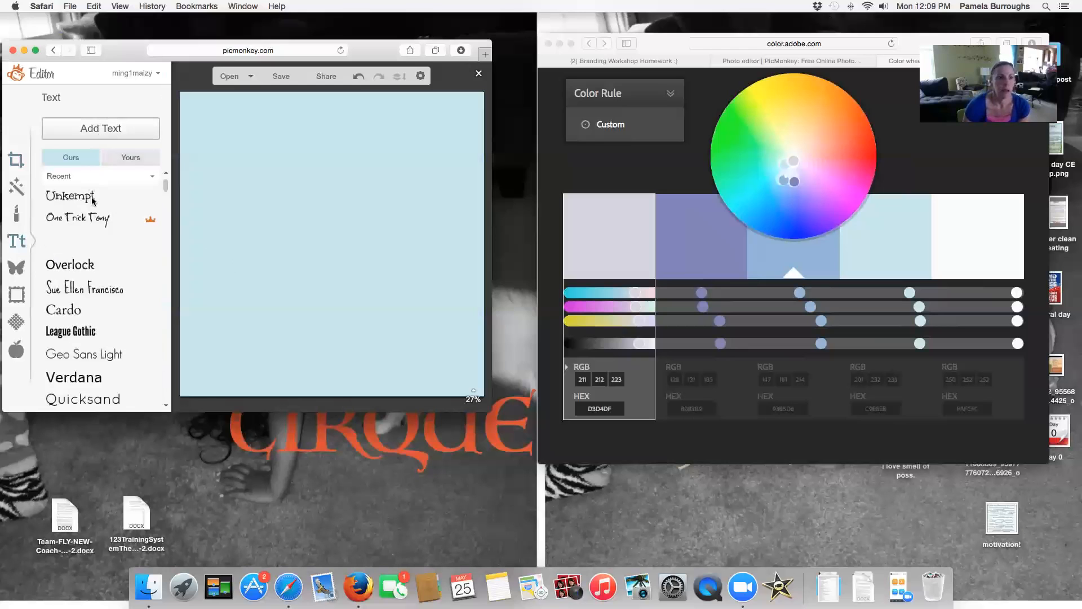
{"action": "left_click", "coordinate": [97, 130]}
{"action": "left_click", "coordinate": [335, 237]}
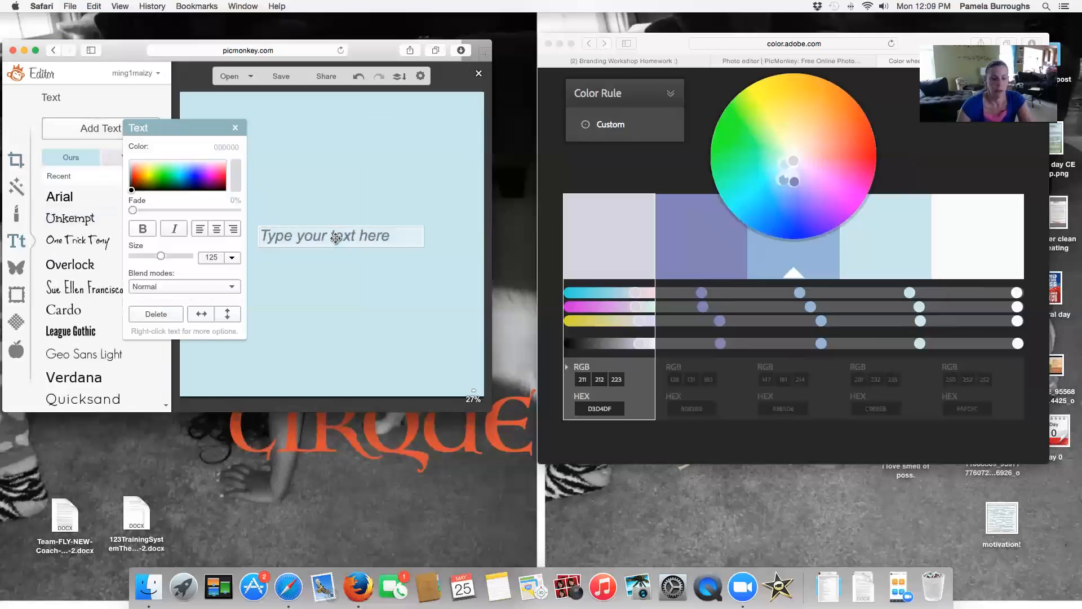
{"action": "type", "text": "Pam's"}
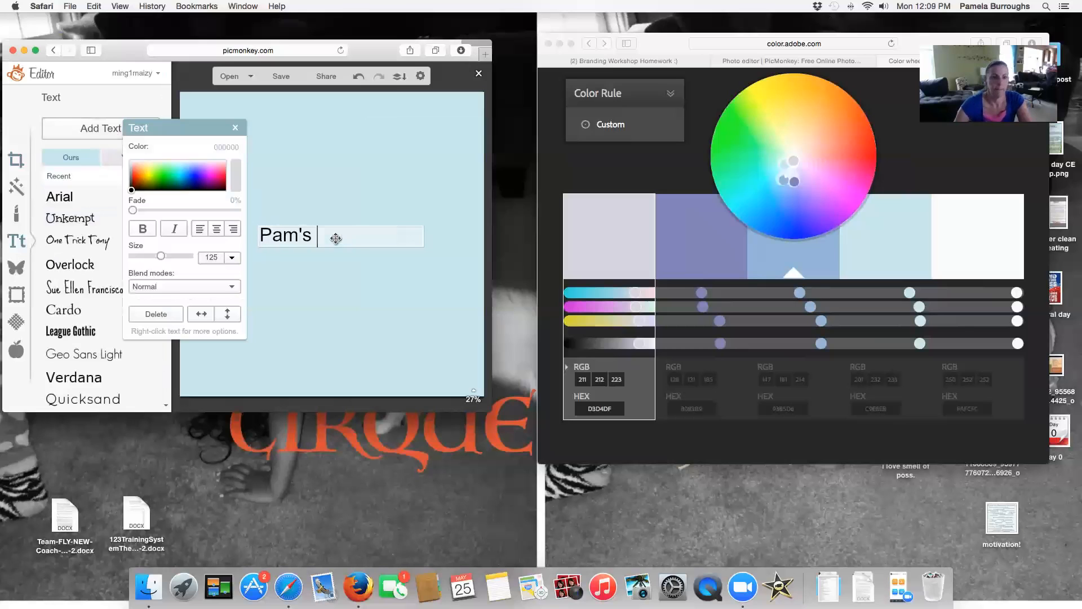
{"action": "type", "text": " mood"}
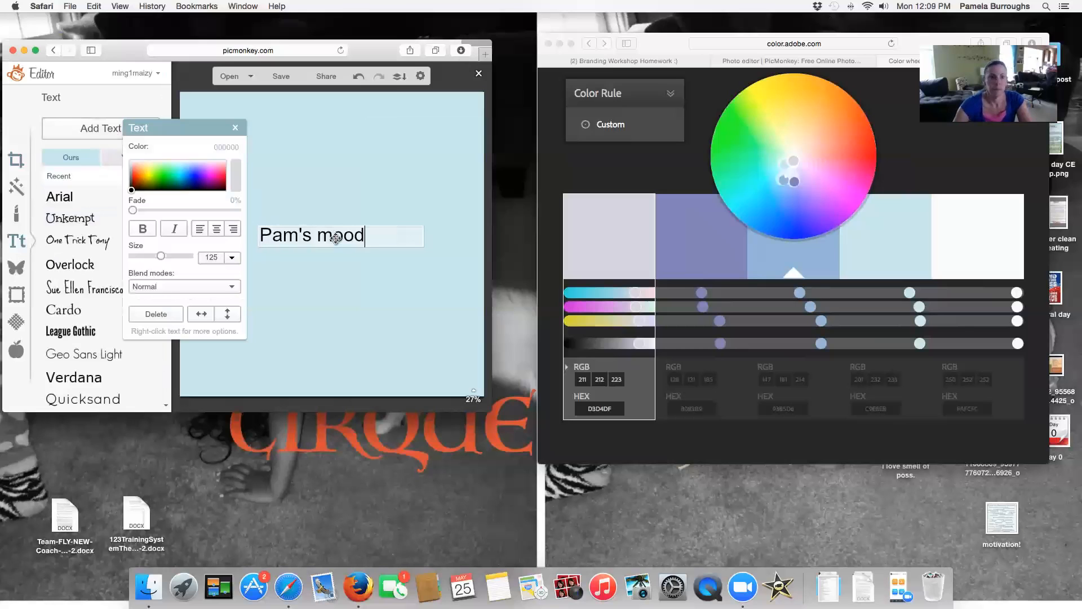
{"action": "type", "text": " board"}
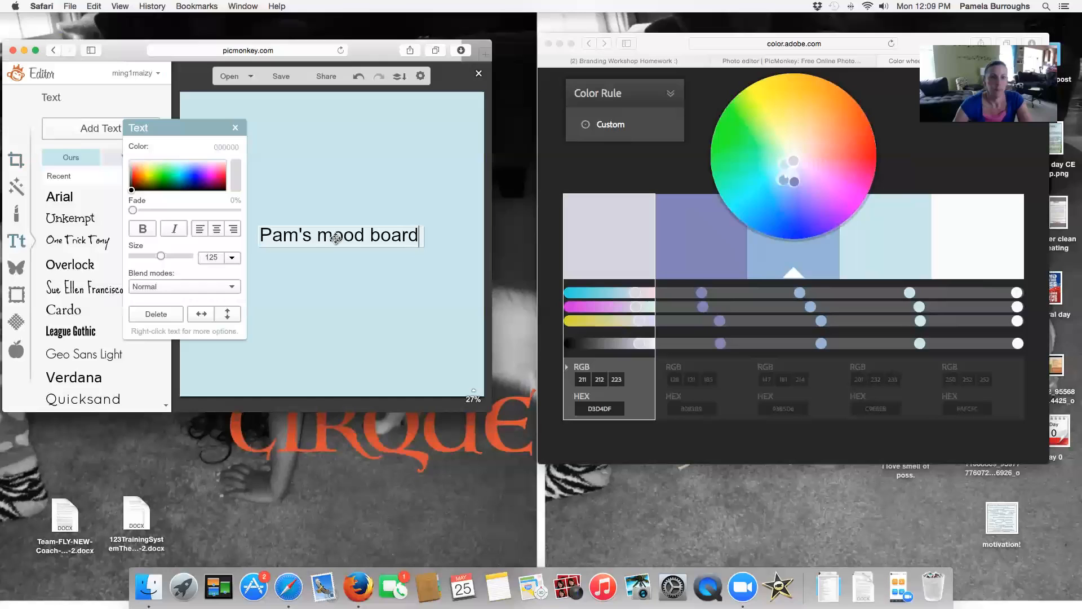
{"action": "type", "text": " tips"}
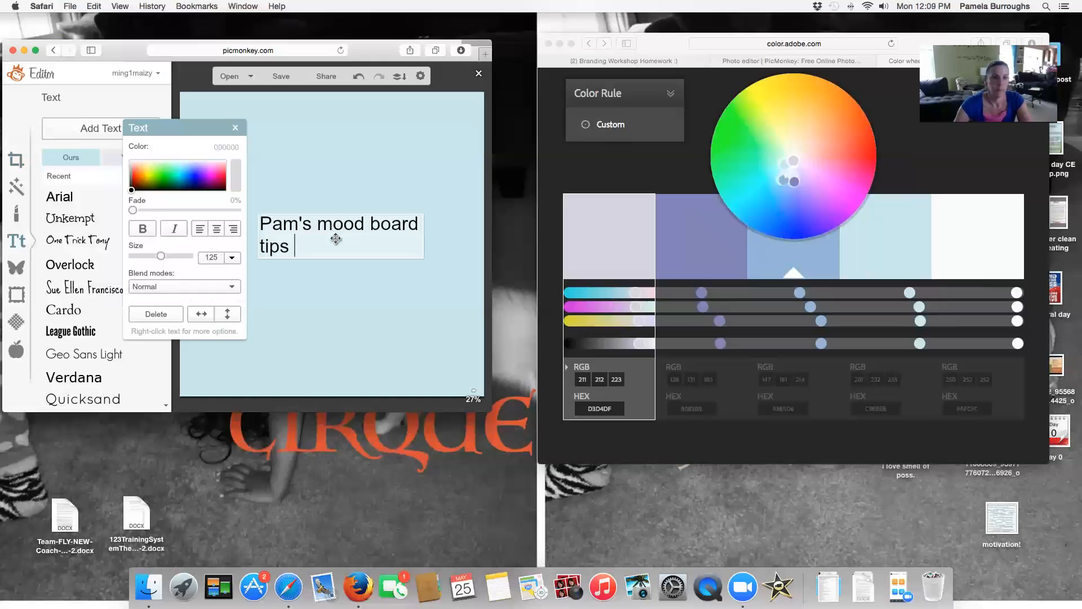
{"action": "left_click", "coordinate": [347, 271]}
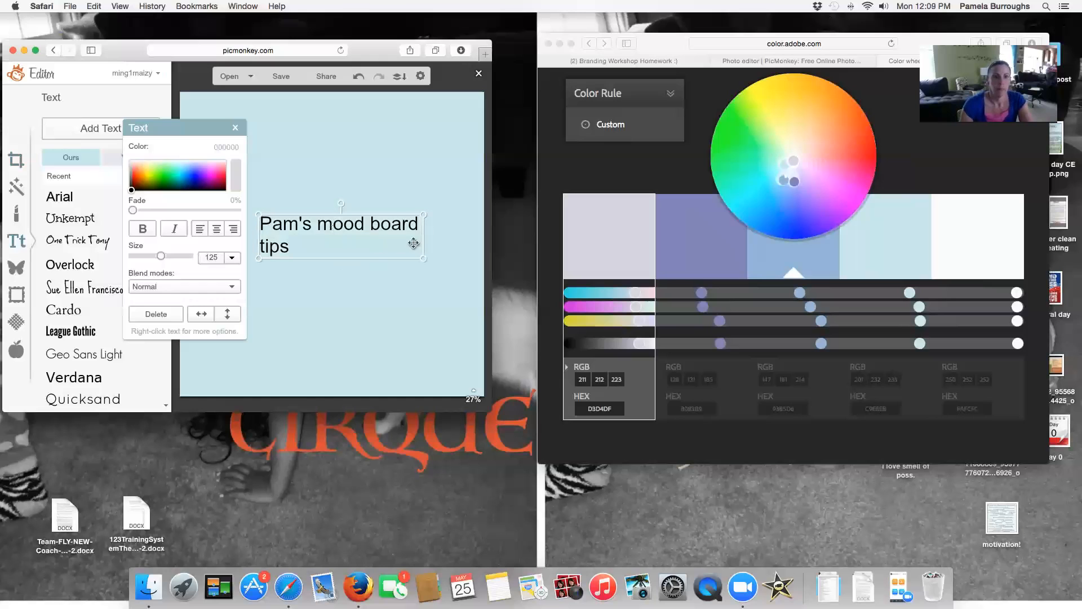
{"action": "left_click_drag", "start_coordinate": [428, 242], "coordinate": [455, 242]}
Format the whole title text in the Unkempt font with the theme's purple, hex 8083b9
{"action": "double_click", "coordinate": [396, 237]}
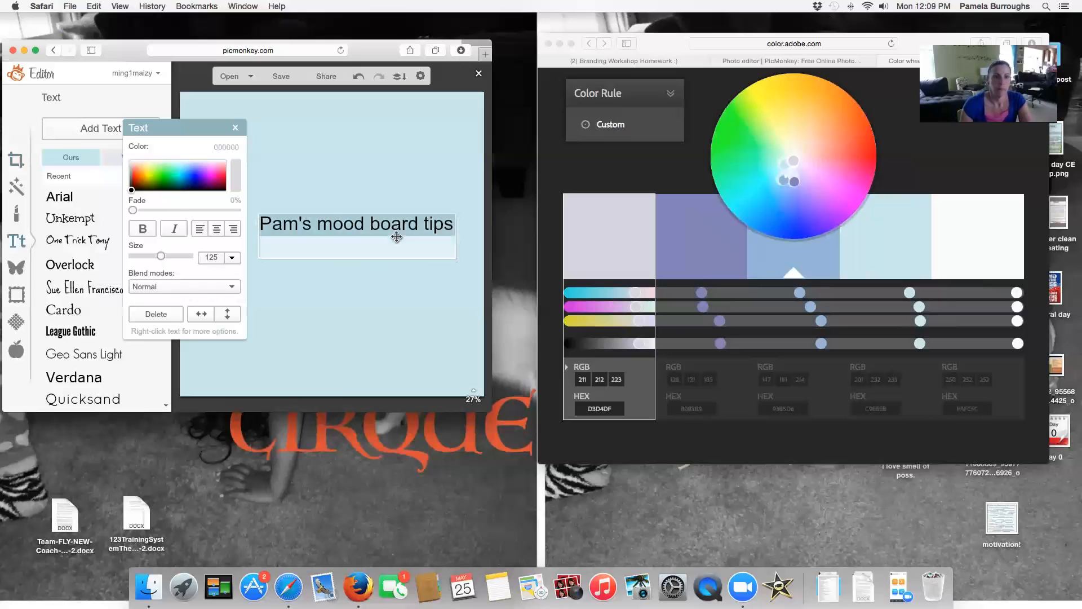
{"action": "left_click", "coordinate": [78, 217]}
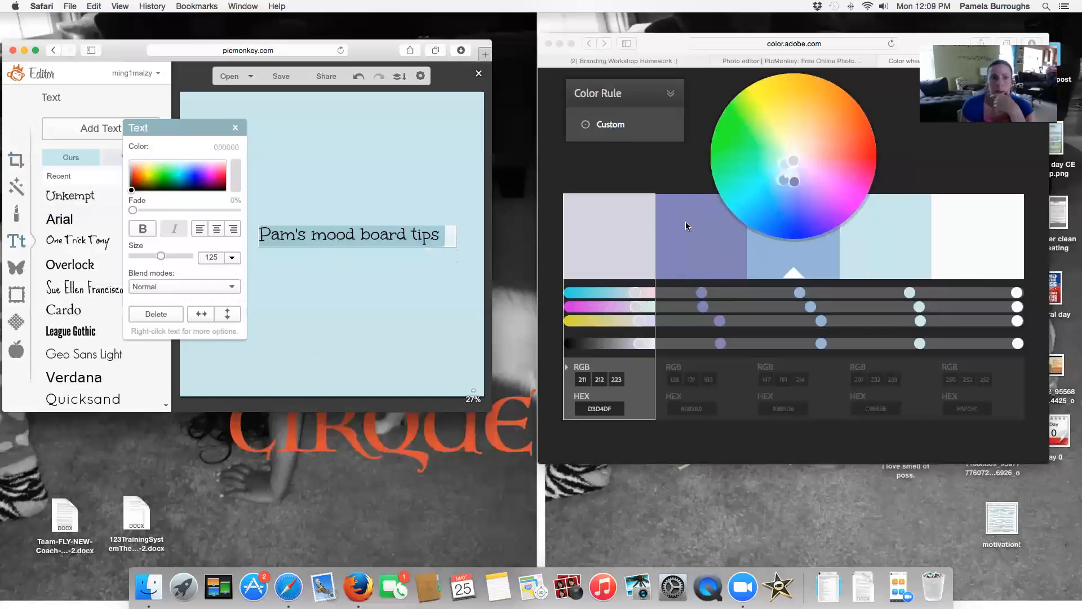
{"action": "left_click", "coordinate": [236, 150]}
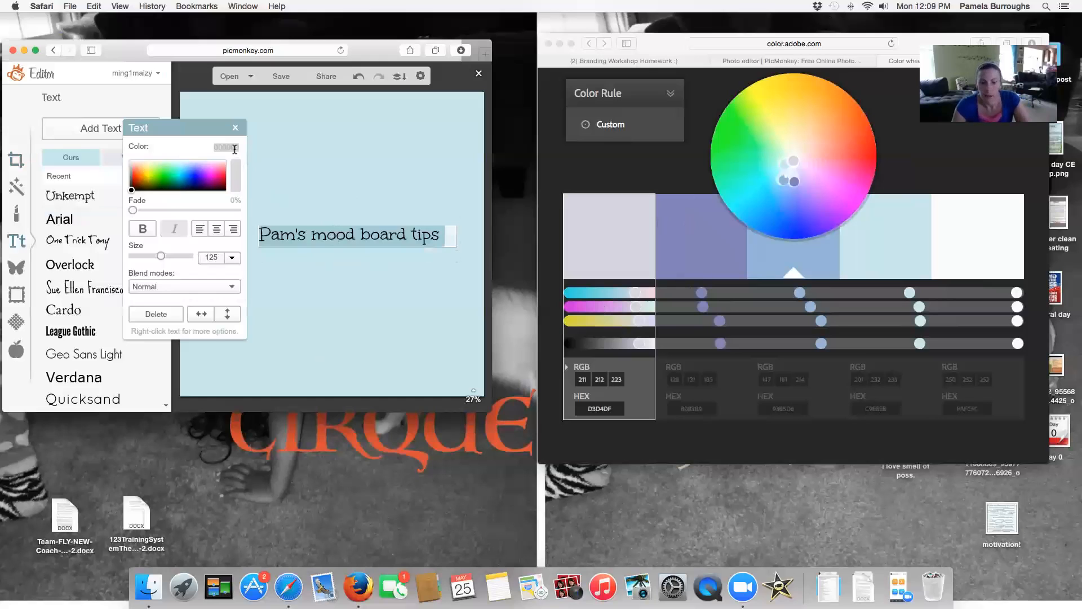
{"action": "type", "text": "808"}
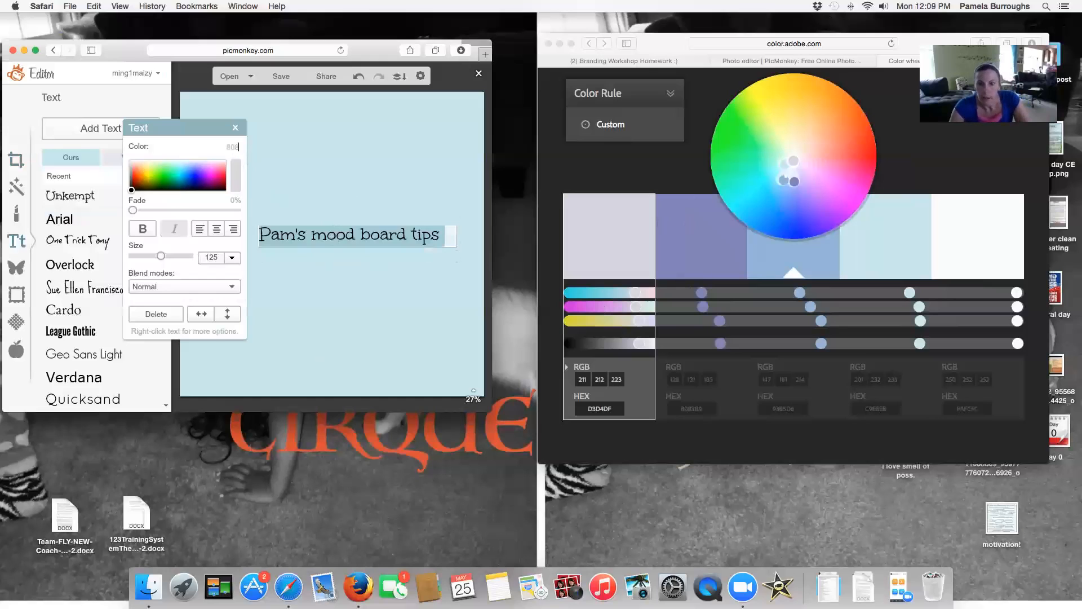
{"action": "type", "text": "3"}
{"action": "type", "text": "8"}
{"action": "type", "text": "9"}
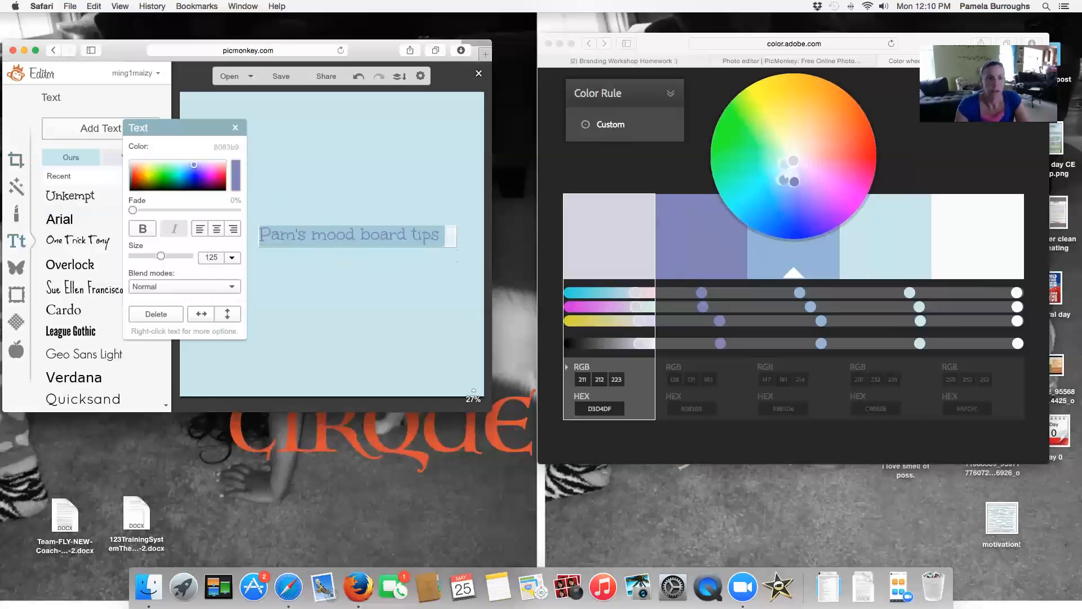
{"action": "key", "text": "Return"}
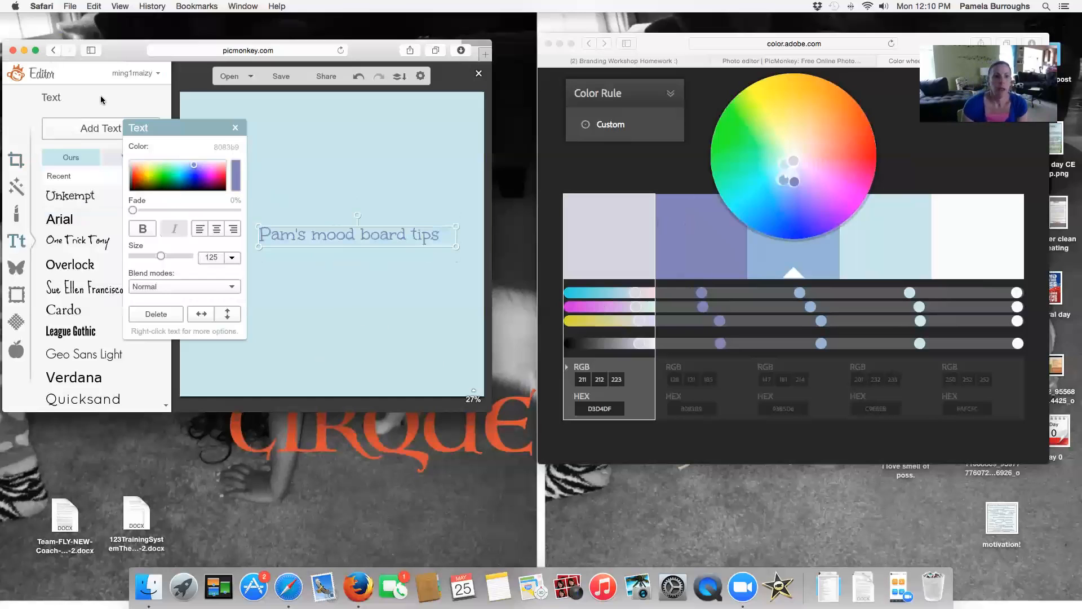
{"action": "left_click", "coordinate": [236, 128]}
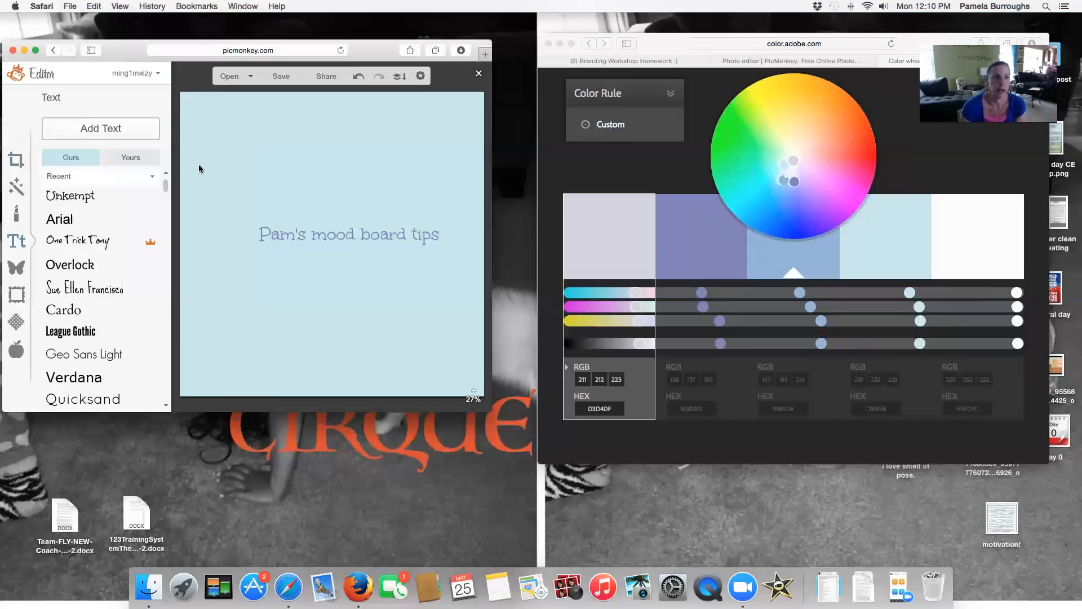
Add a black square from the Geometric overlays and place it in the canvas's upper-left corner
{"action": "left_click", "coordinate": [16, 268]}
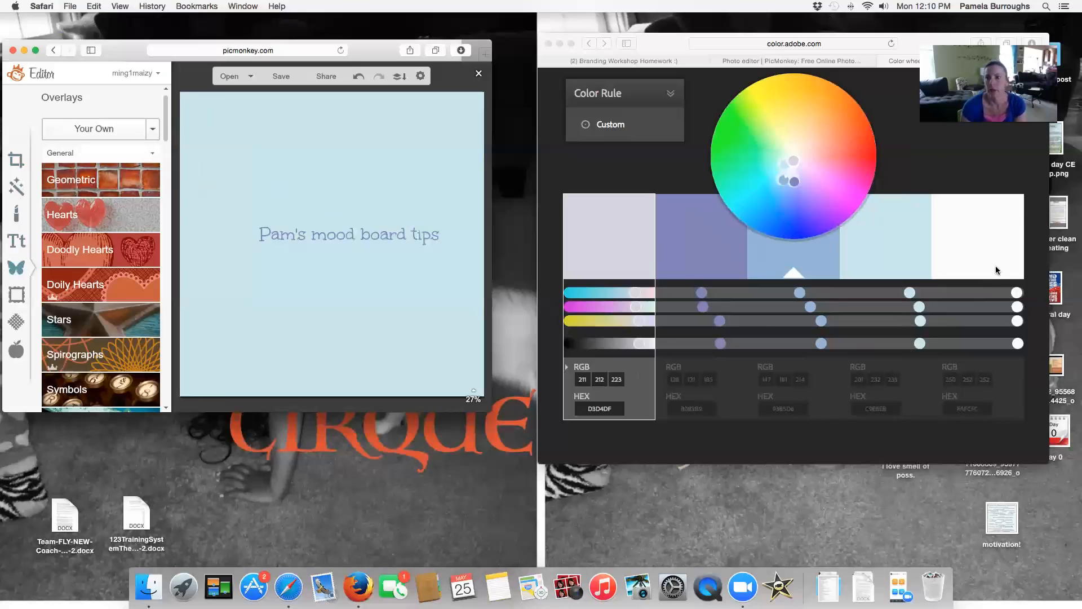
{"action": "left_click", "coordinate": [83, 180]}
{"action": "left_click", "coordinate": [86, 212]}
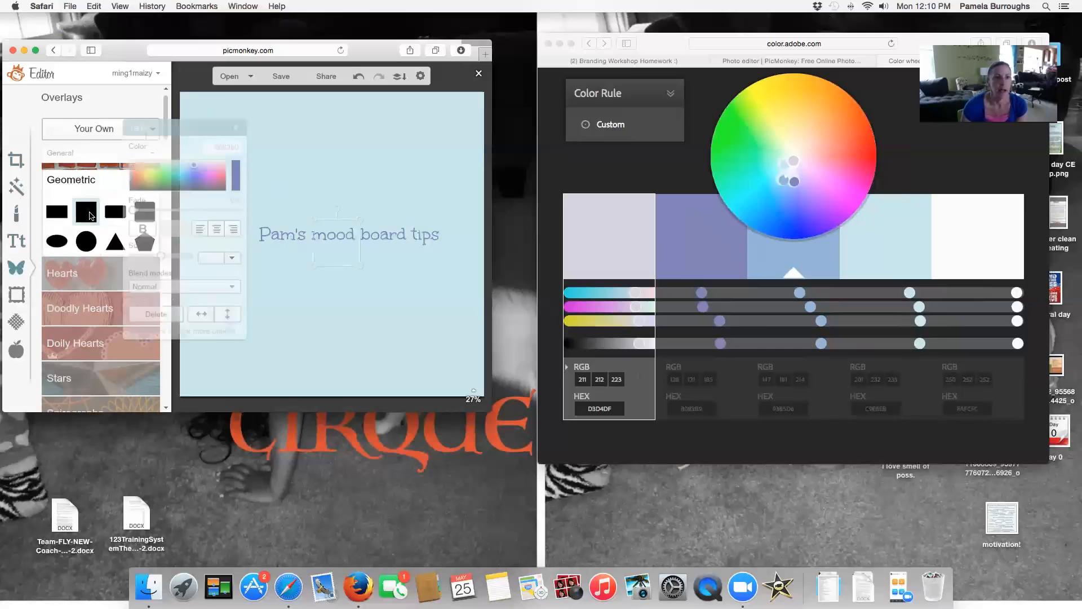
{"action": "left_click_drag", "start_coordinate": [342, 234], "coordinate": [218, 119]}
{"action": "left_click", "coordinate": [217, 119]}
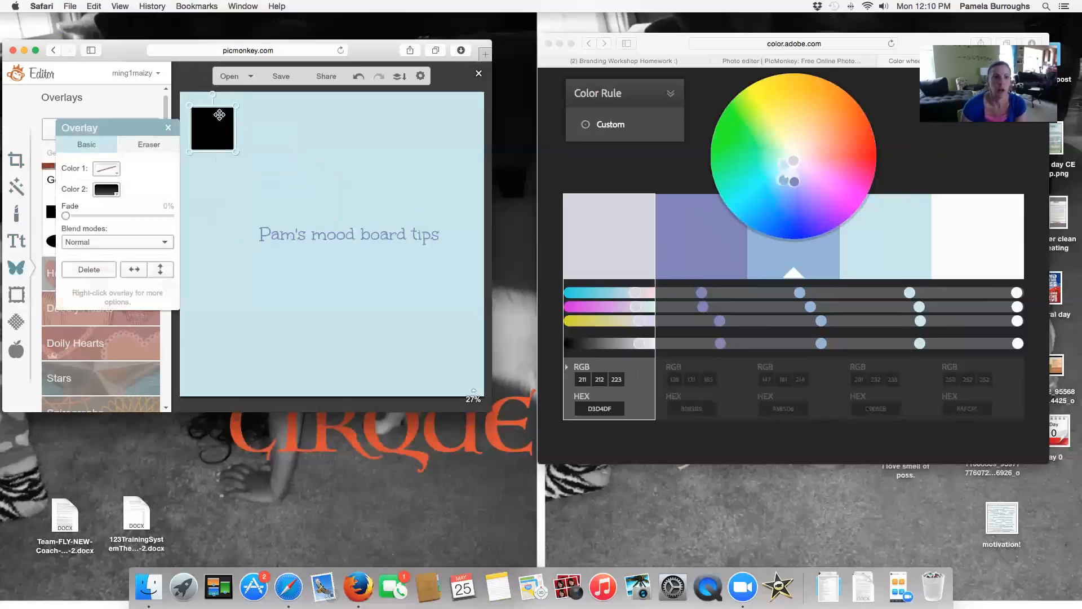
Duplicate the black square overlay and place the copy directly below the original
{"action": "right_click", "coordinate": [219, 115]}
{"action": "left_click", "coordinate": [235, 201]}
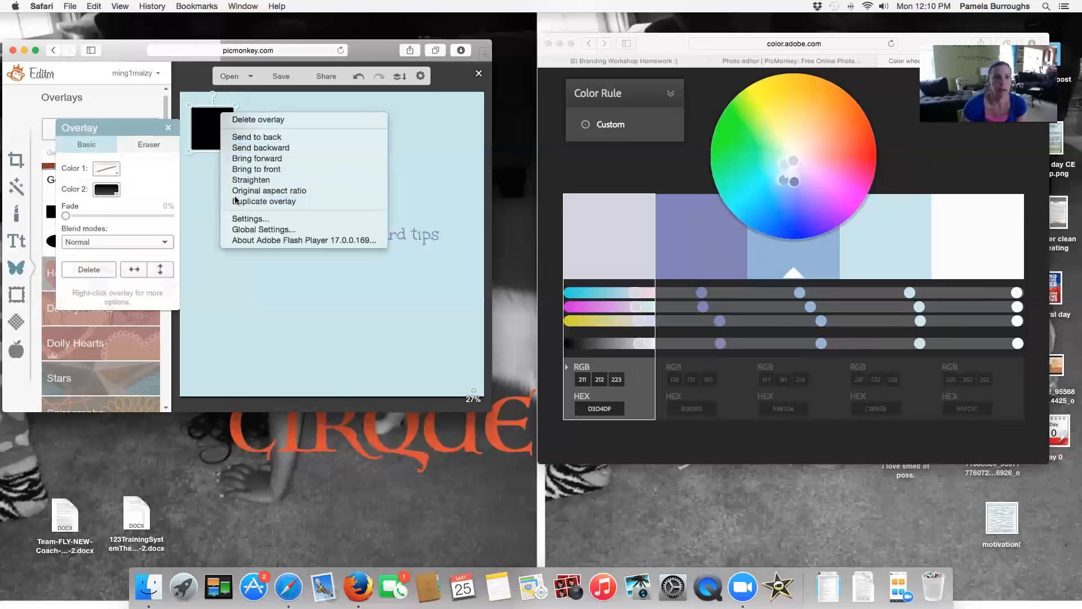
{"action": "left_click_drag", "start_coordinate": [231, 151], "coordinate": [222, 186]}
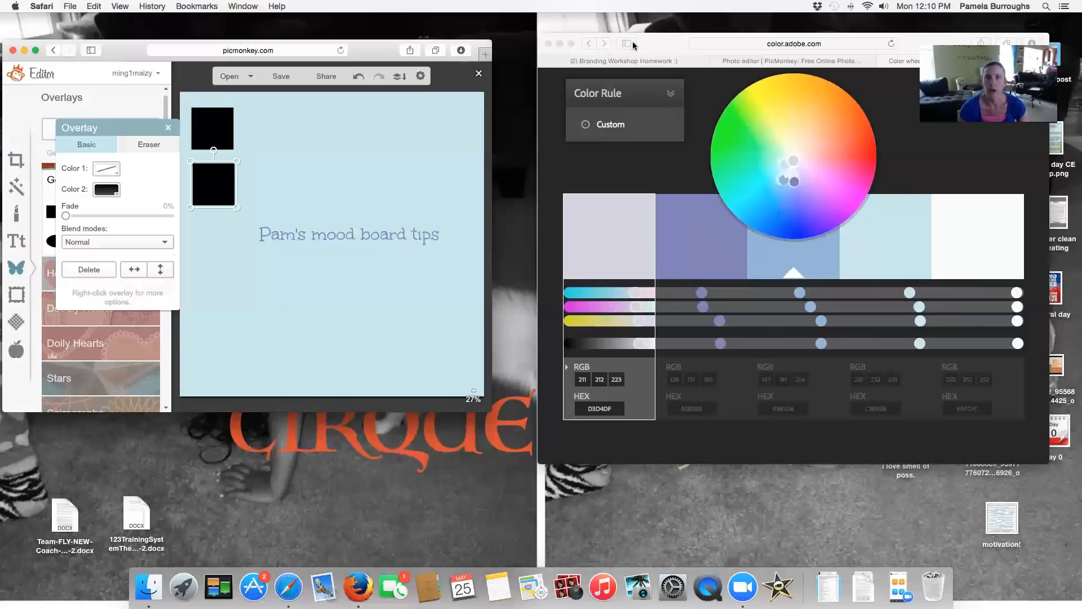
Move the Adobe Color window toward the middle of the screen, partly over the PicMonkey canvas
{"action": "left_click_drag", "start_coordinate": [634, 45], "coordinate": [456, 86]}
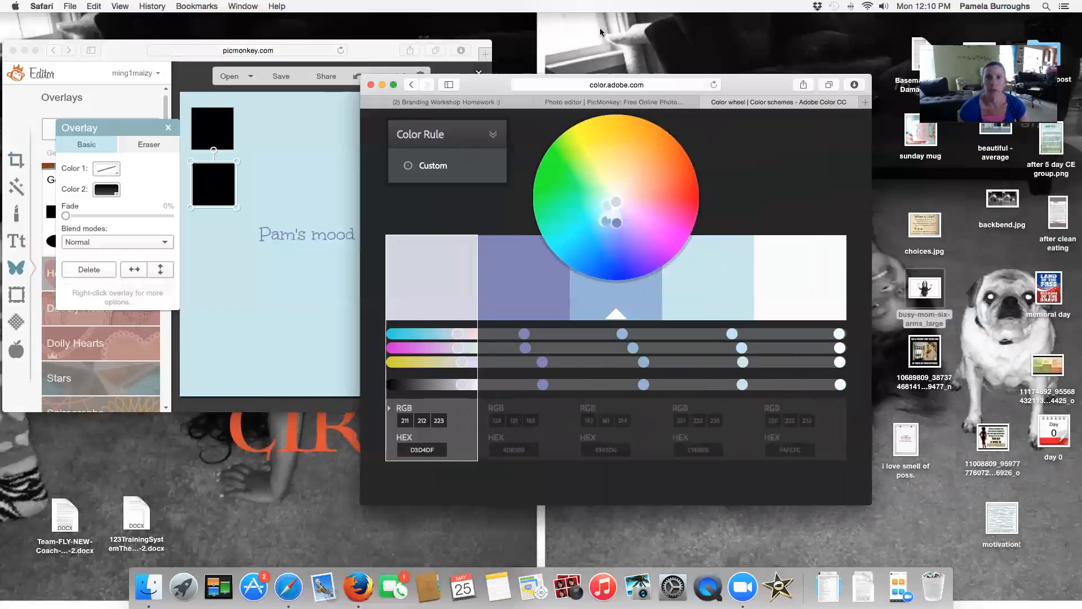